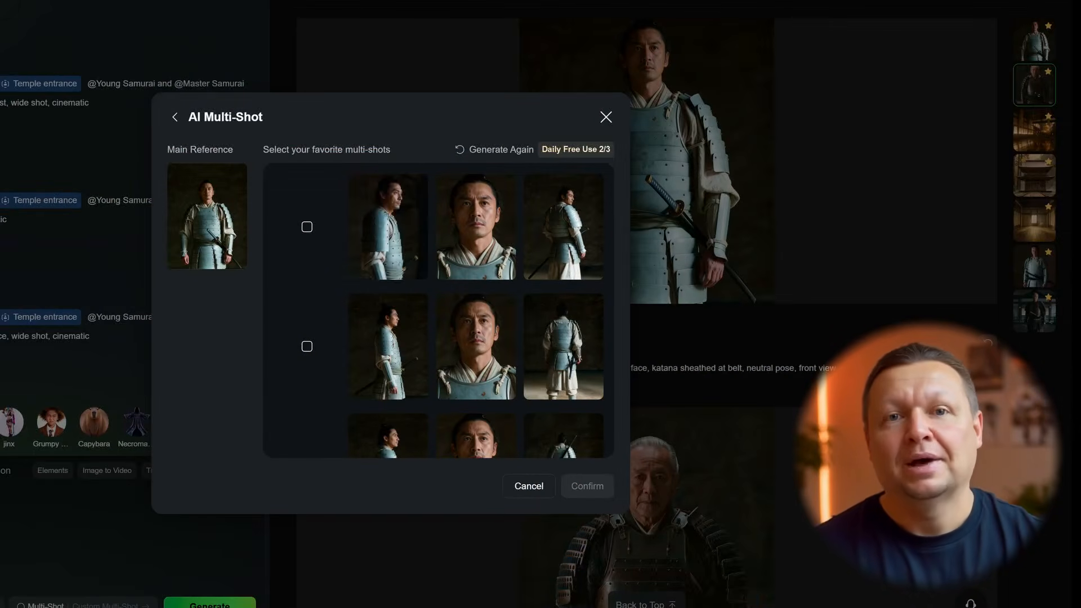
Select the first set of generated multi-shot angles for the young samurai reference.
click(307, 226)
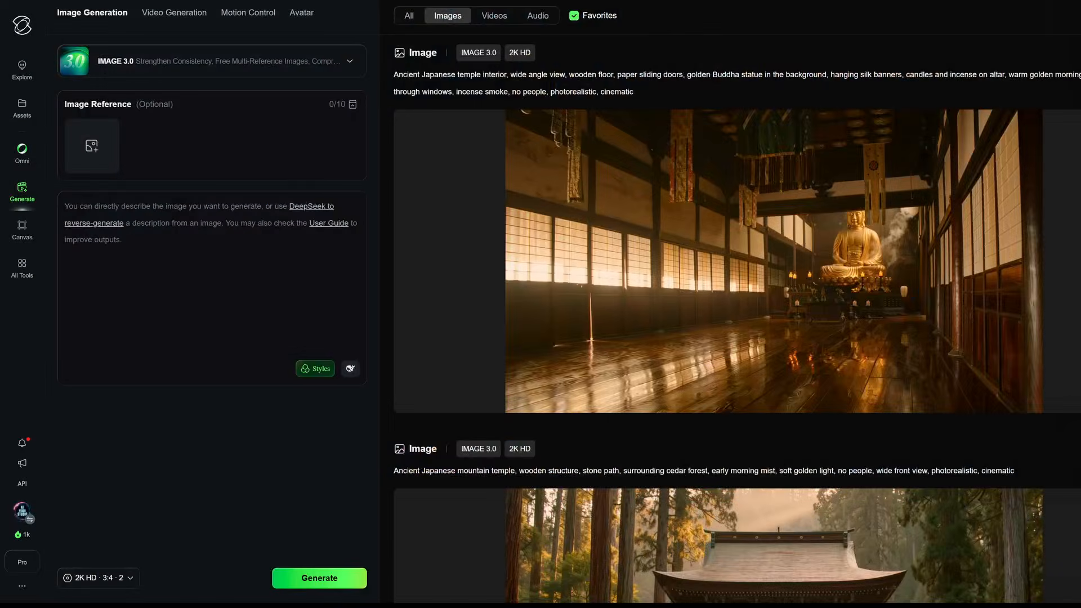
Generate images of an elderly Japanese samurai in dark weathered lamellar armor, grey hair, front view, plain dark background, and inspect both results.
text(Elderly Japanese samurai warrior, dark weathered lamellar armor, grey hair, calm stern face, katana sheathed at belt, neutral pose, front view, plain dark background, cinematic lighting, photo realistic)
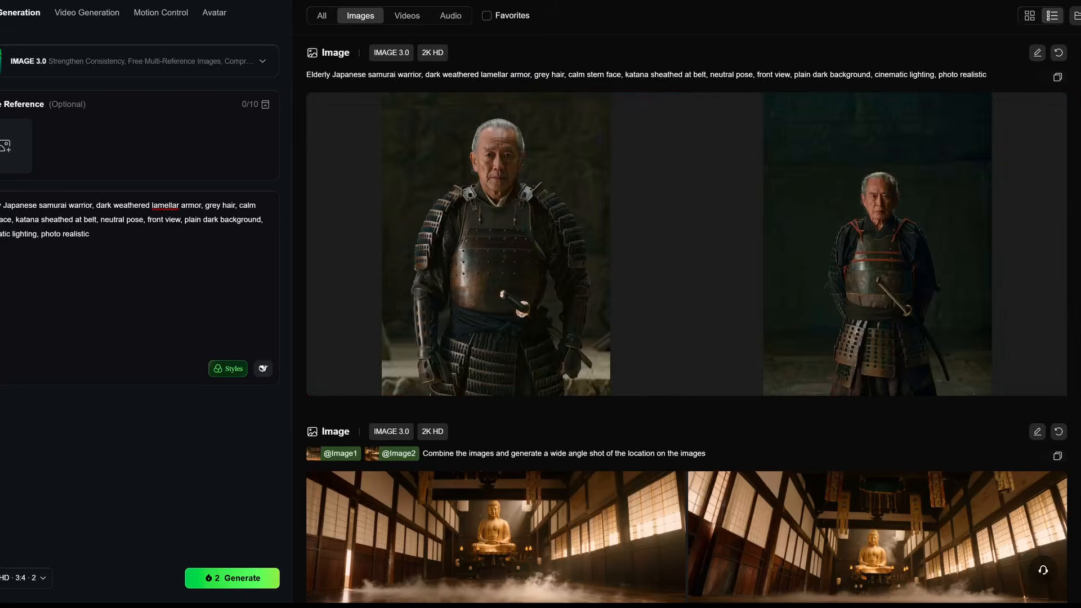
click(506, 253)
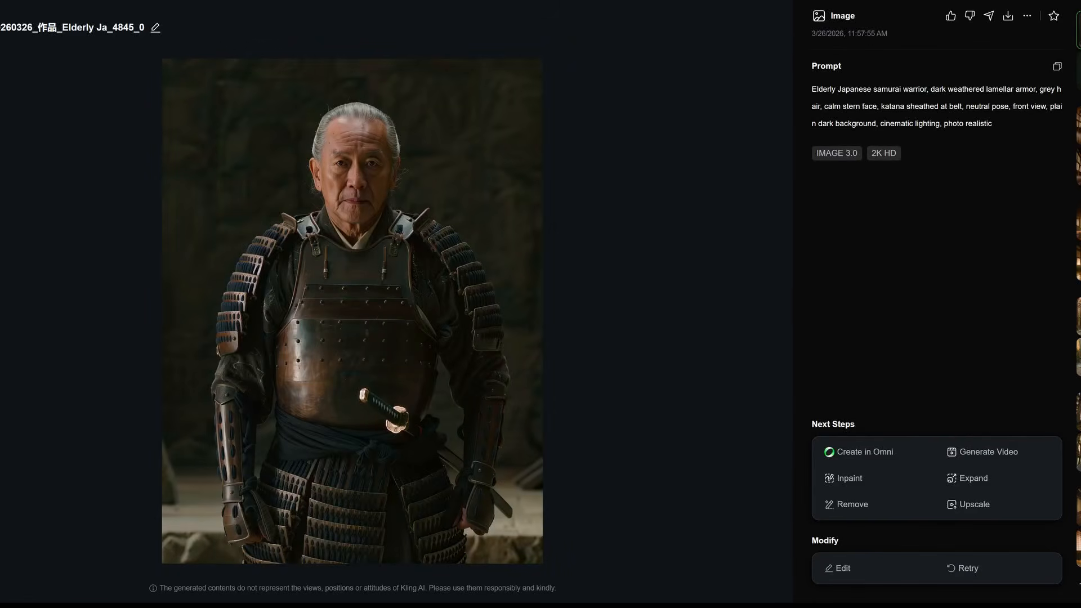
key(Escape)
click(875, 242)
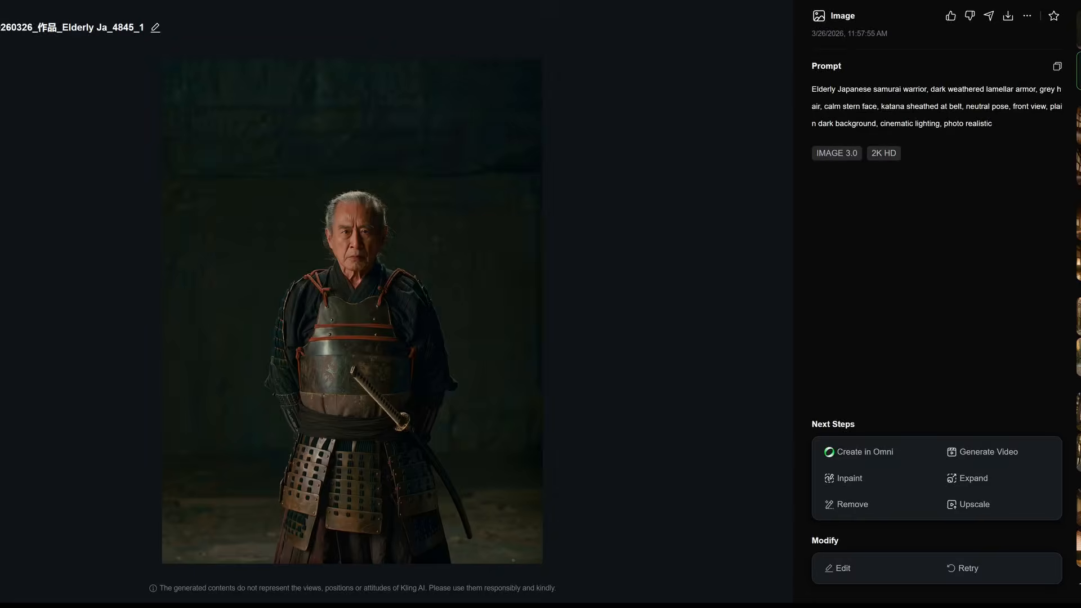
key(Escape)
Generate images of a young Japanese samurai in light grey armour, sharp focused face, katana sheathed at belt, front view, and inspect both results.
text(Elderly Japanese samurai warrior, light grey armour, sharp focused face, katana sheathed at belt, neutral pose, front view, plain dark background, cinematic lighting, photo realistic)
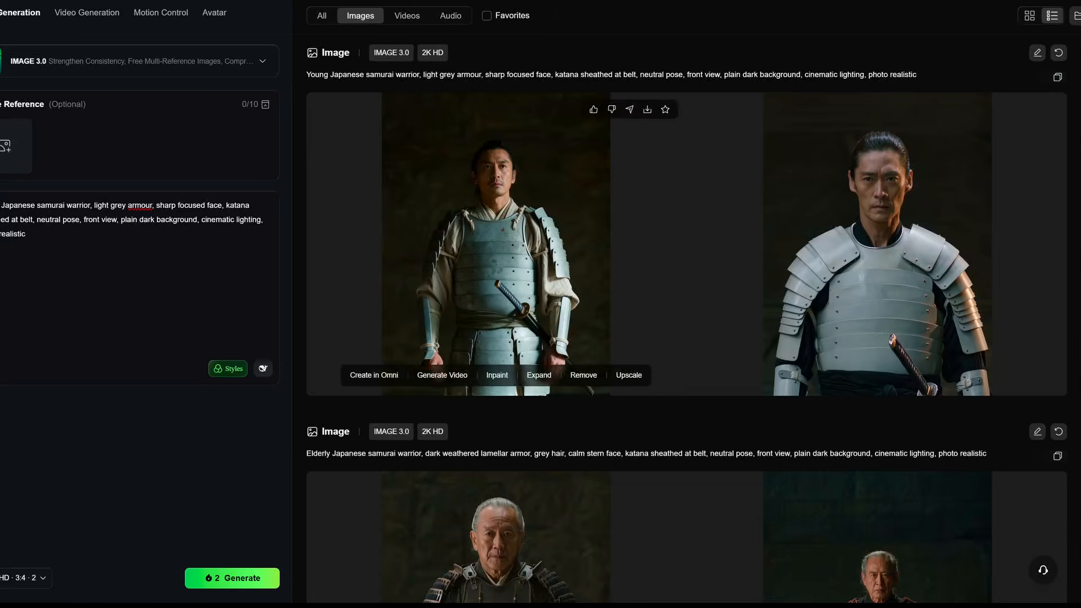
click(867, 245)
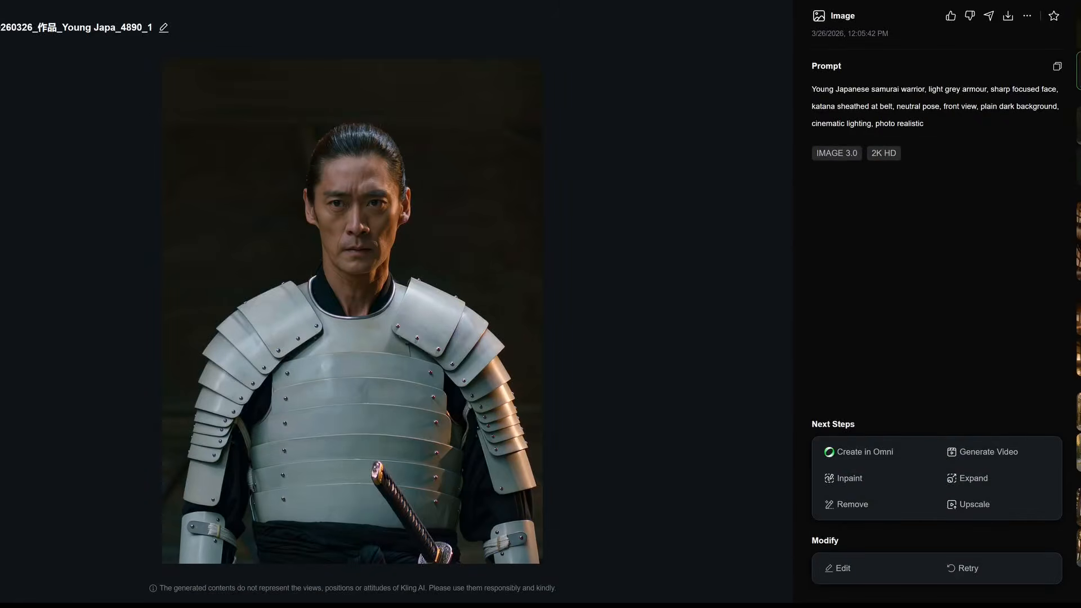
key(Escape)
click(540, 245)
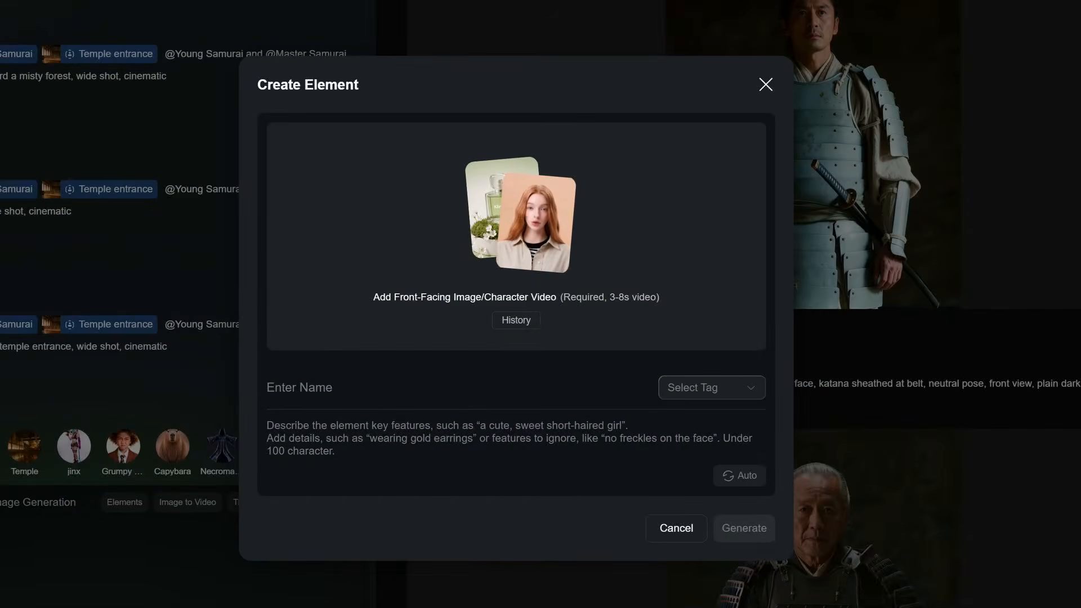
Add the favorited young samurai image from the generation history as the new element's front-facing reference.
mouse_move(516, 320)
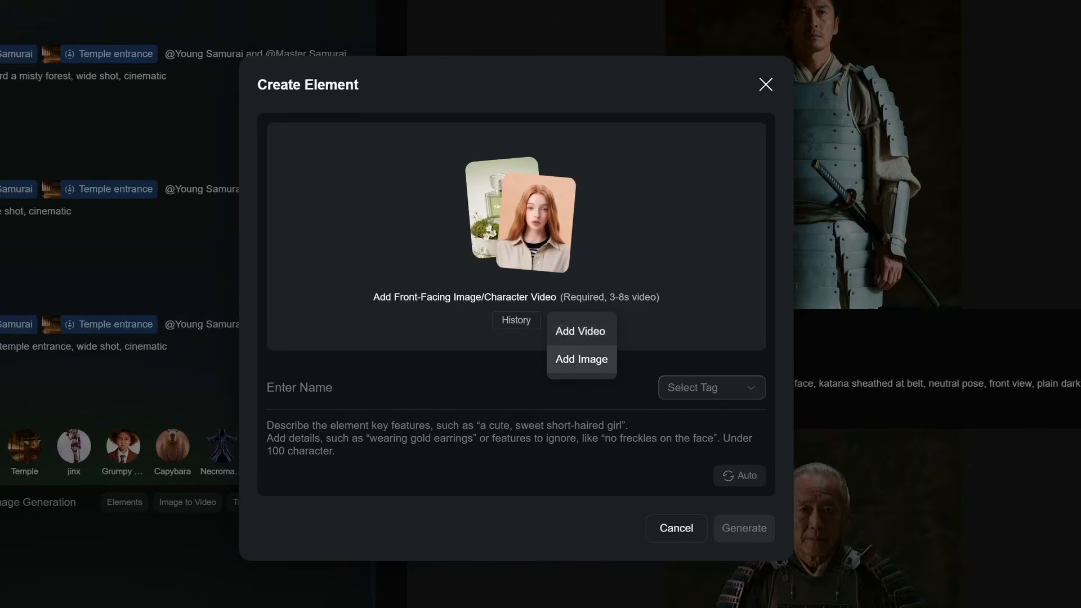
click(581, 359)
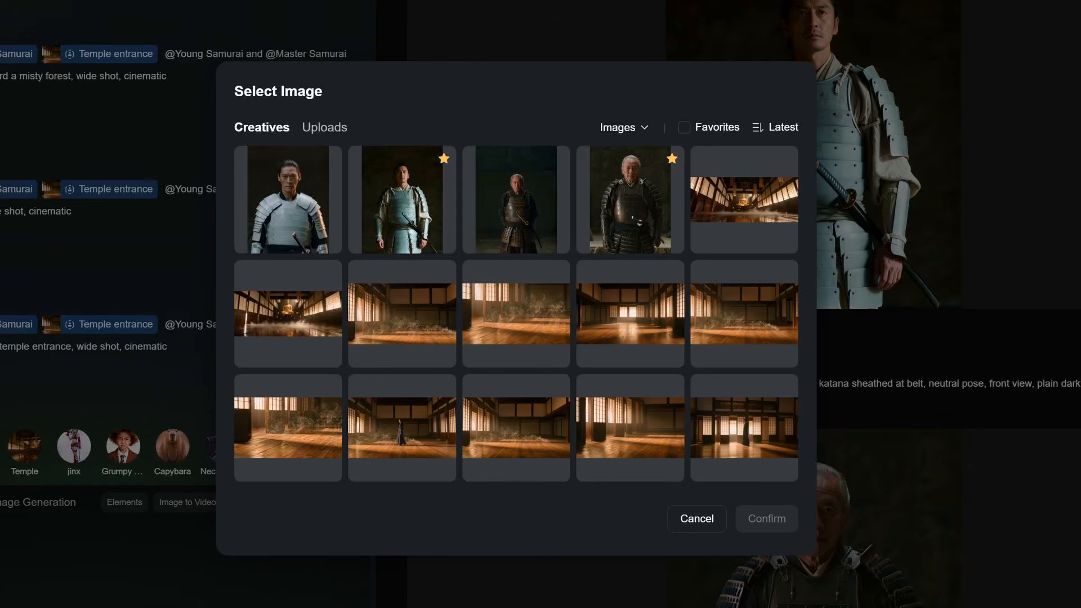
click(402, 200)
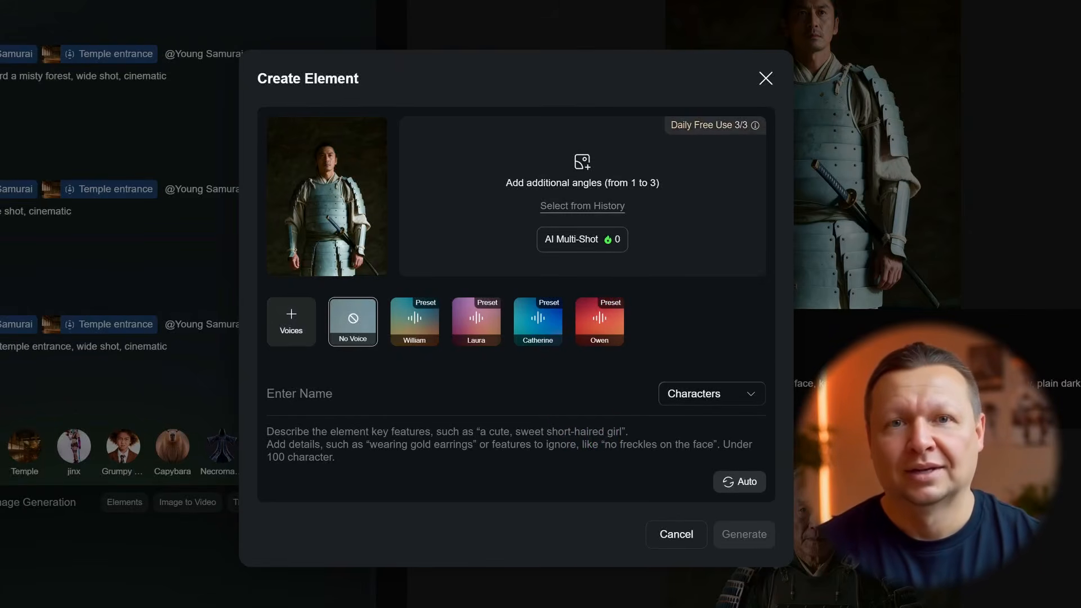
Create additional angles of the young samurai with AI Multi-Shot and confirm the first set.
click(582, 240)
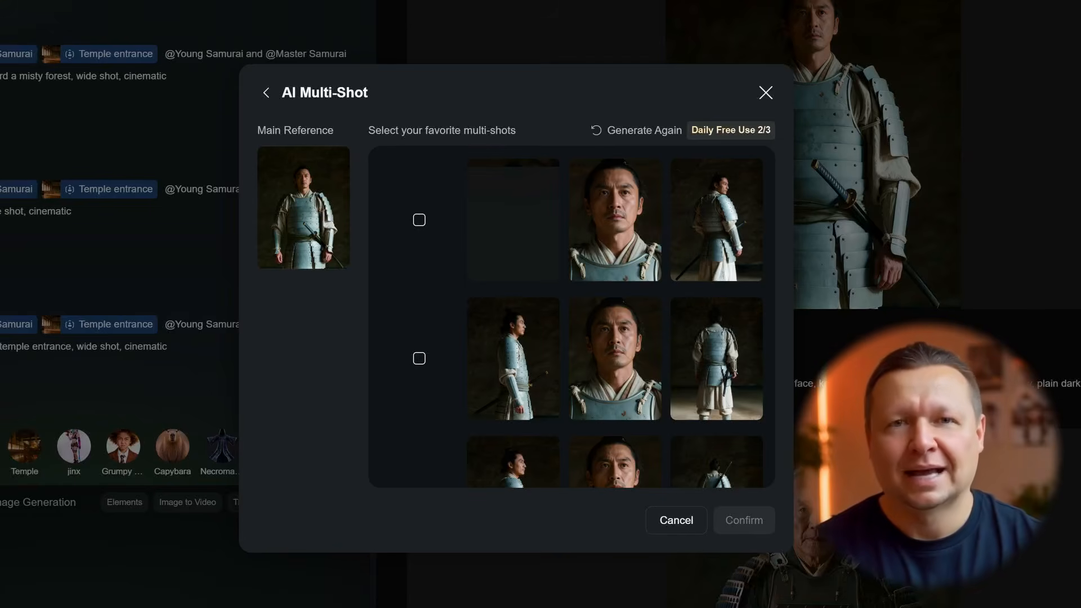
scroll(572, 411, down, 2)
scroll(571, 411, up, 1)
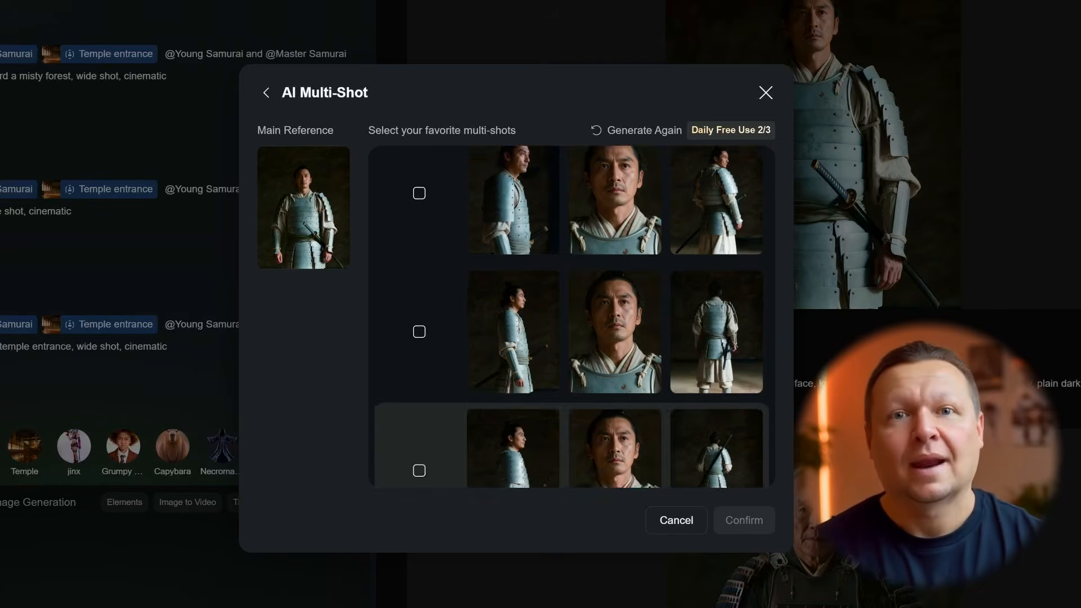
scroll(572, 411, up, 1)
click(420, 220)
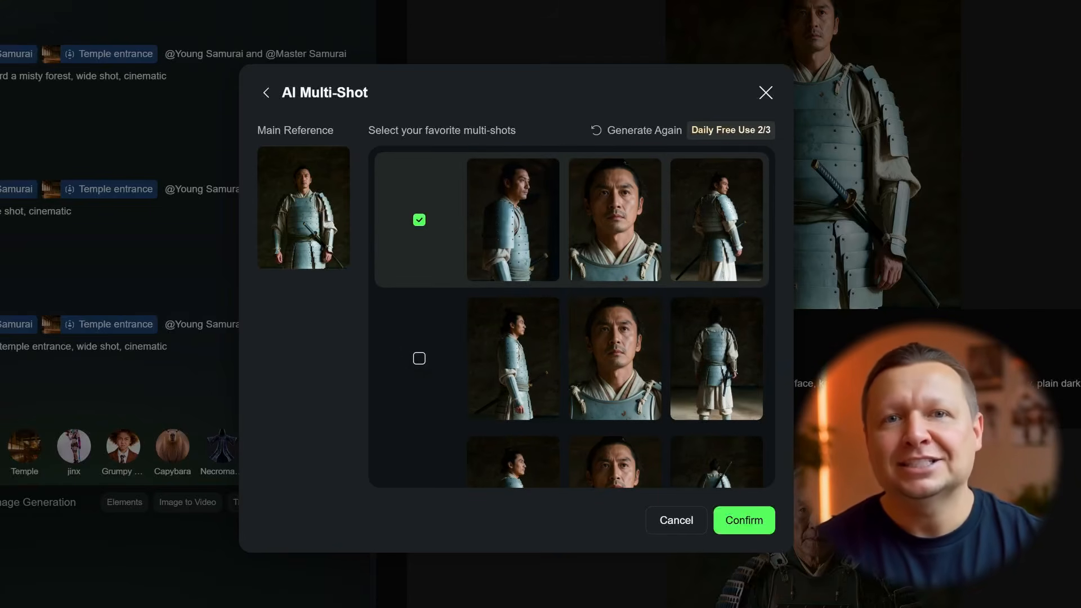
click(743, 520)
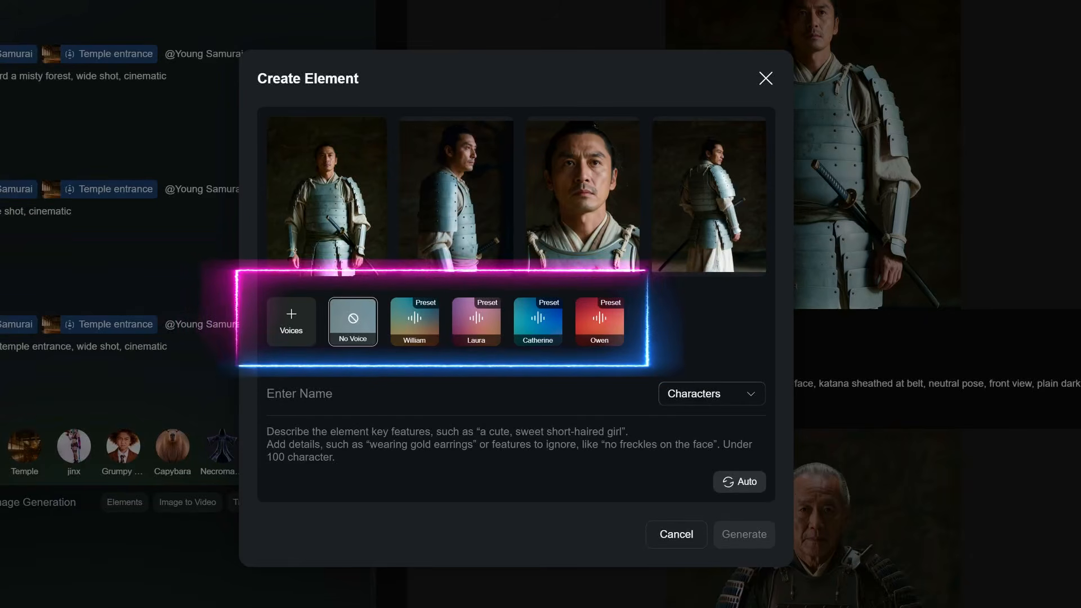
Name the element Young Samurai, fill in its description automatically, and generate the element.
text(Young Samurai)
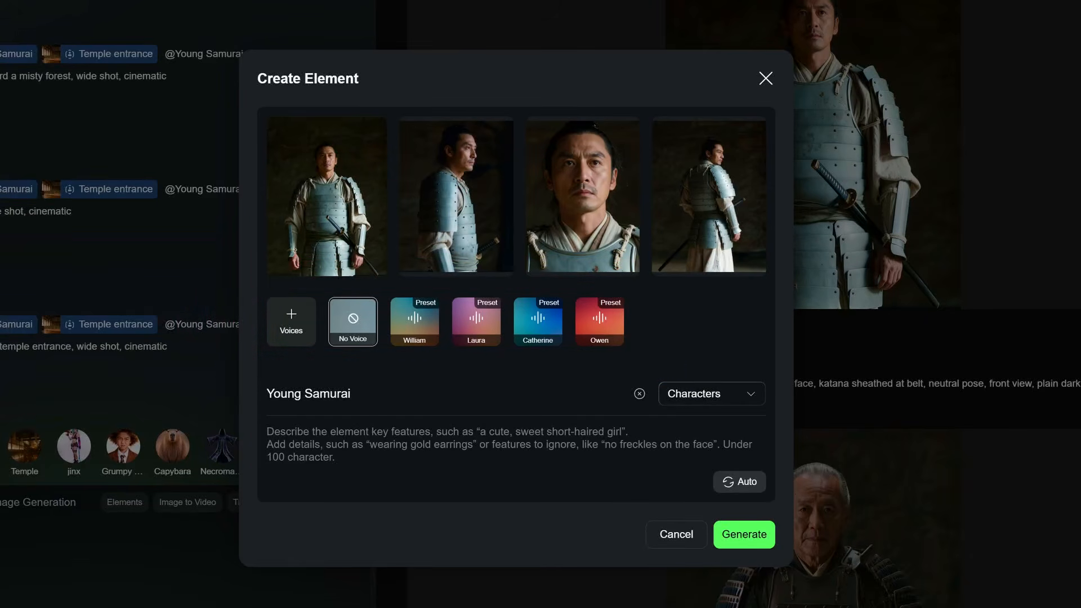
click(739, 481)
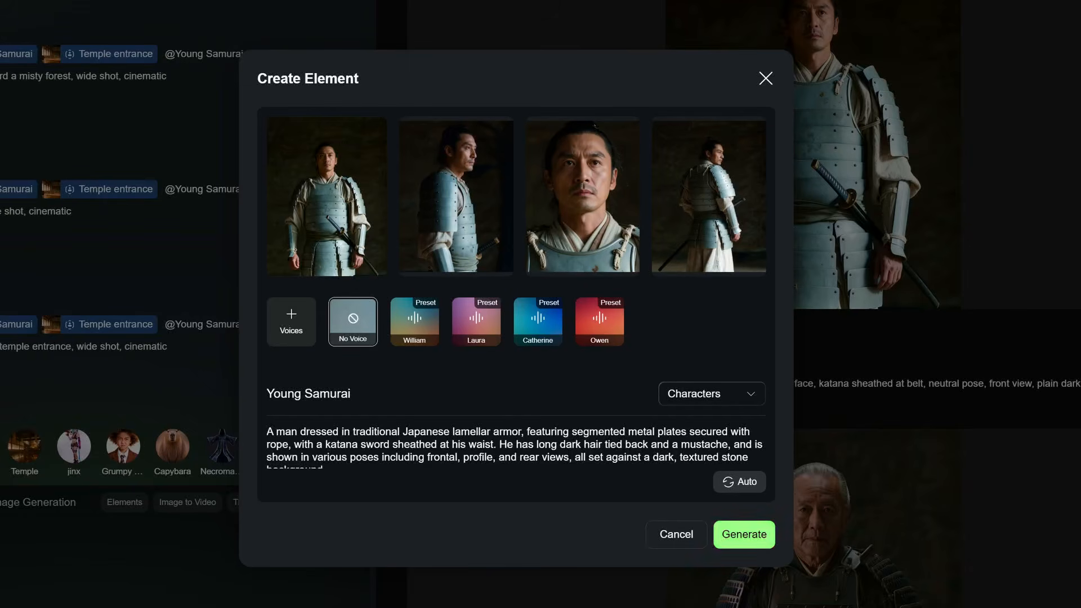
click(744, 534)
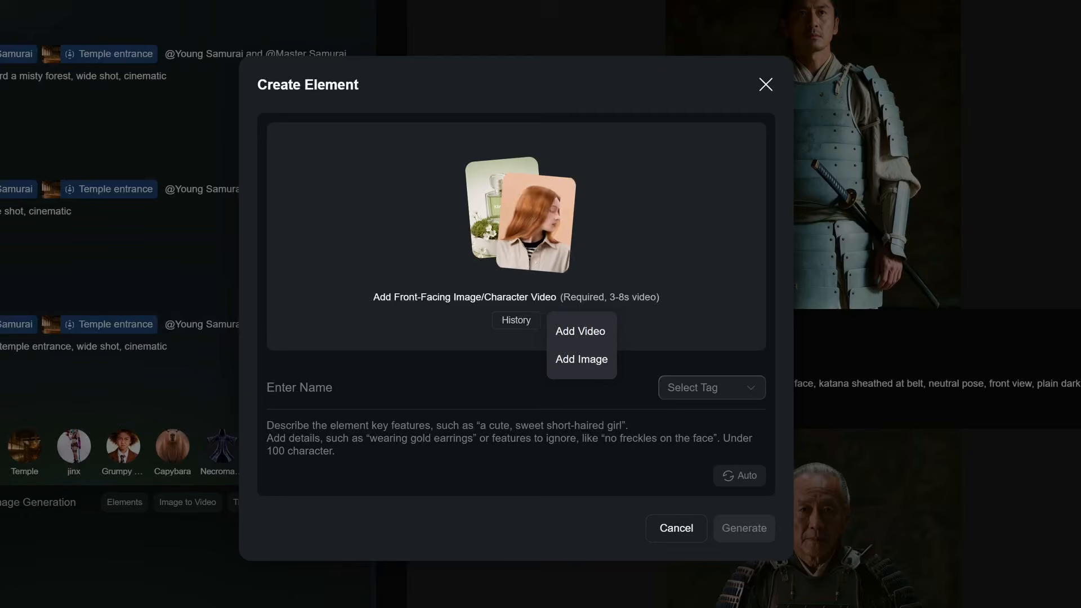
Set up a second character element named Master Samurai from the favorited elderly samurai image, with multi-shot angles and an automatic description.
click(582, 359)
click(516, 458)
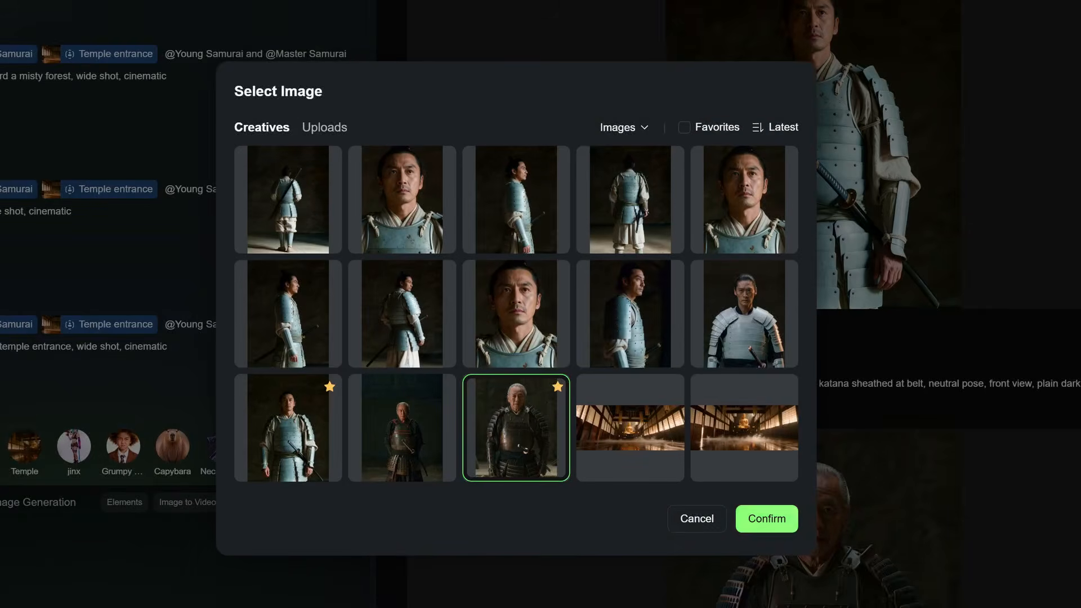
click(762, 516)
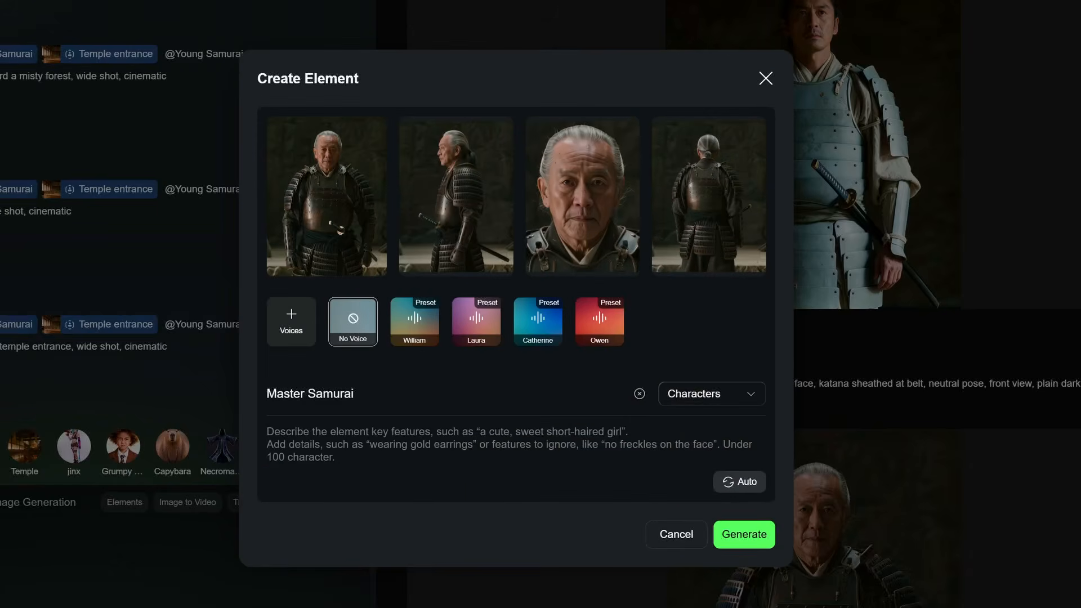
click(739, 482)
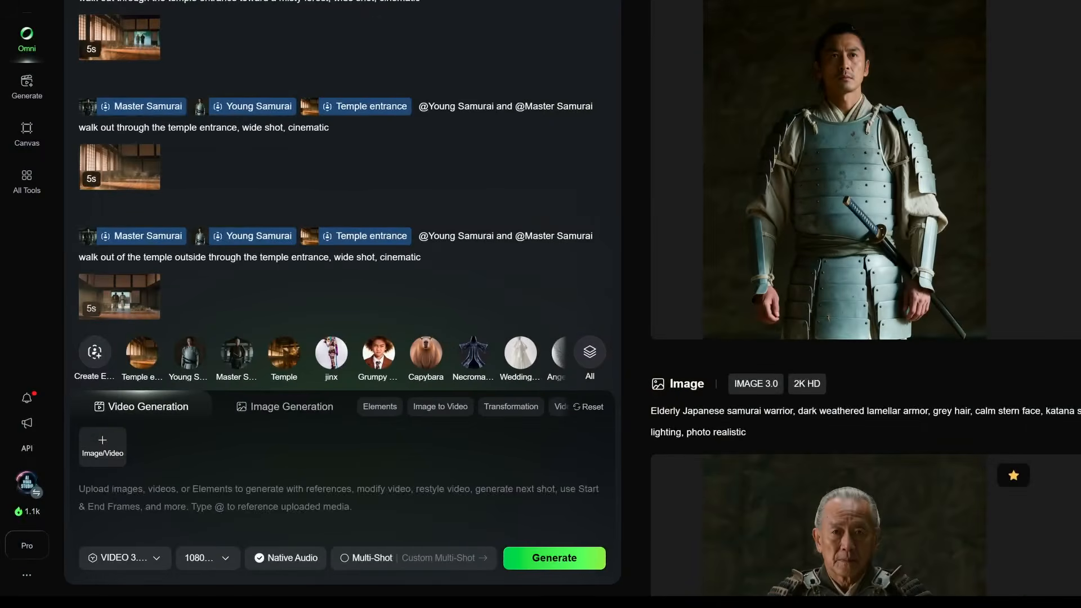
Add the Young Samurai and Master Samurai elements to a video generation and set its duration to 15s.
click(153, 406)
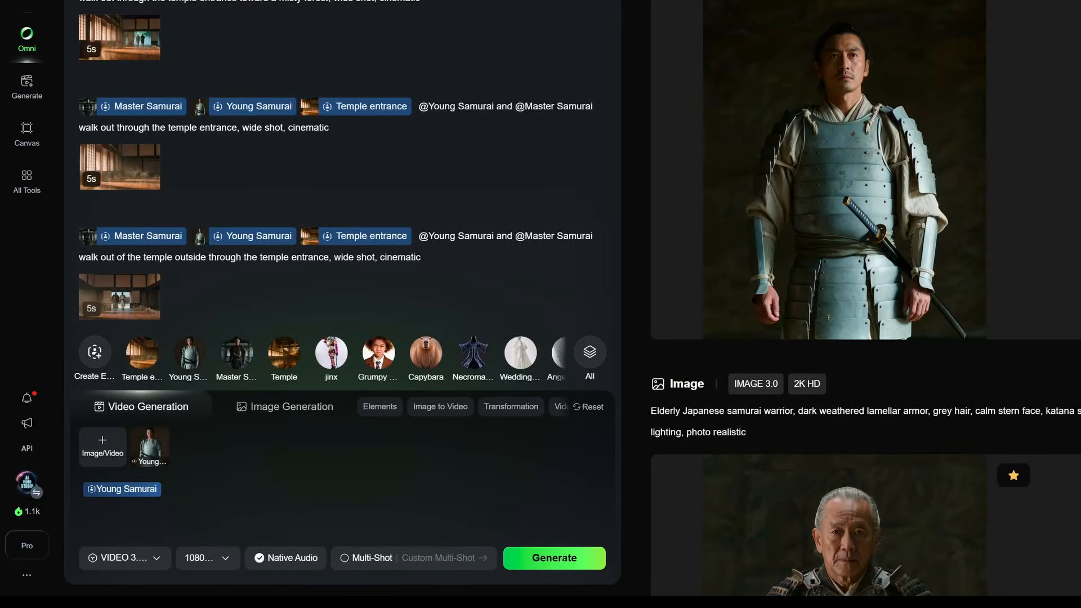
click(237, 354)
click(207, 557)
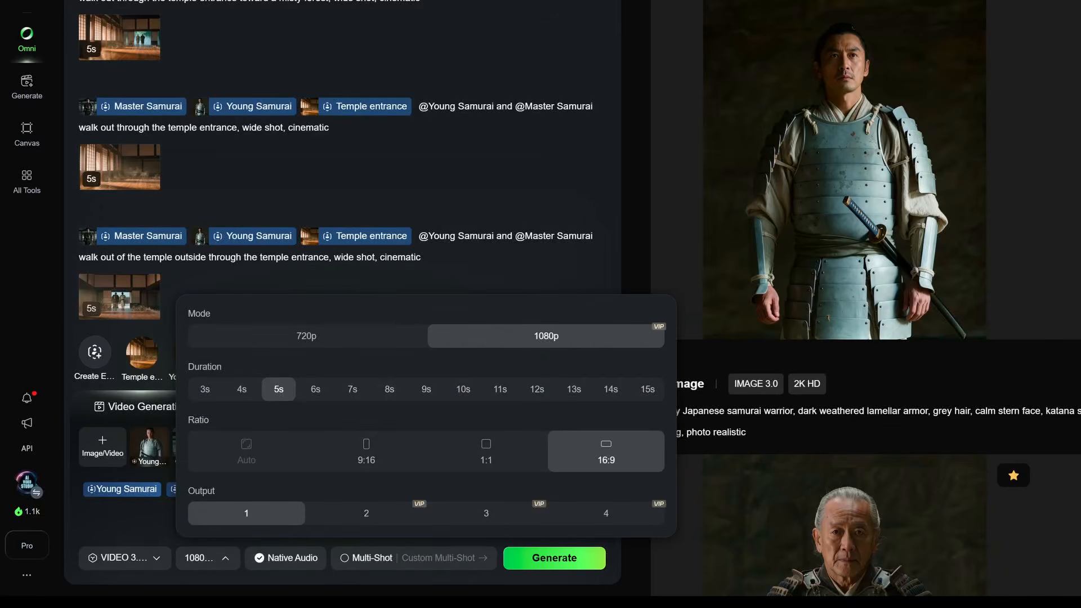
click(647, 389)
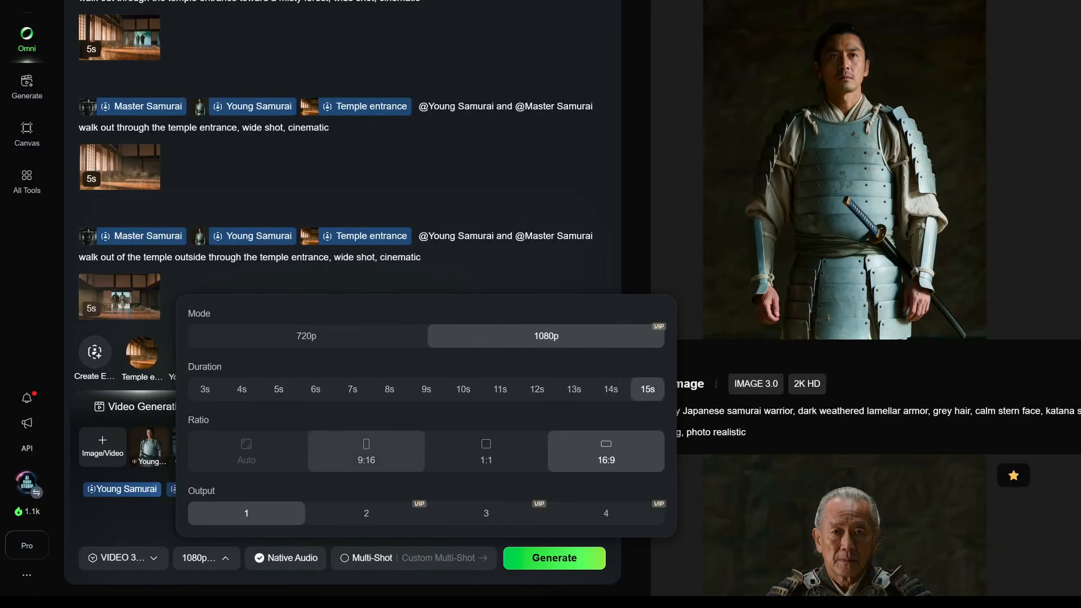
Enable Custom Multi-Shot for the video and extend the shot list to six shots.
click(345, 558)
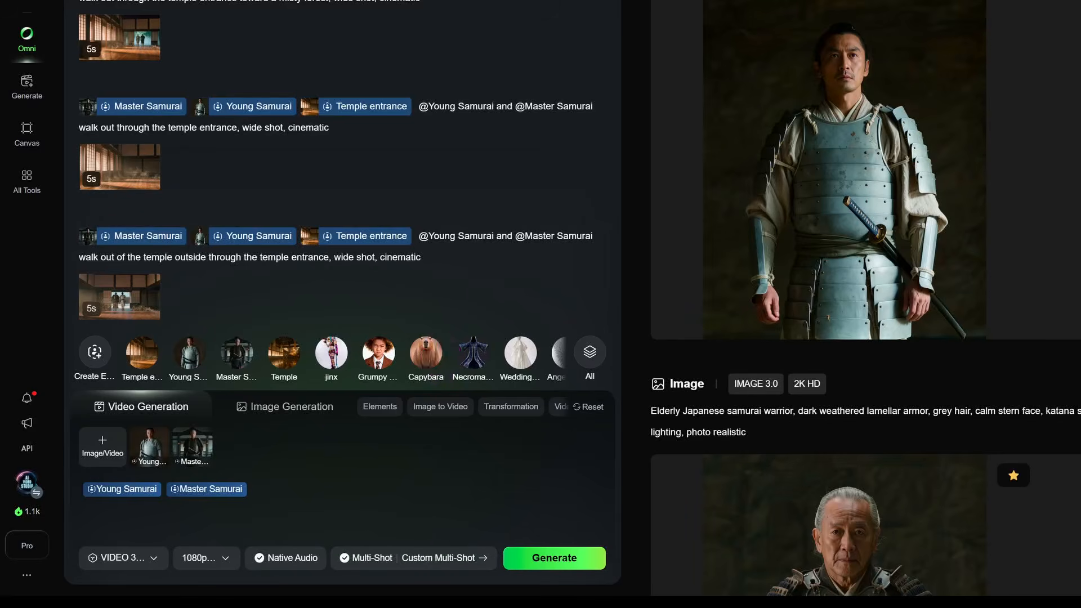
click(438, 557)
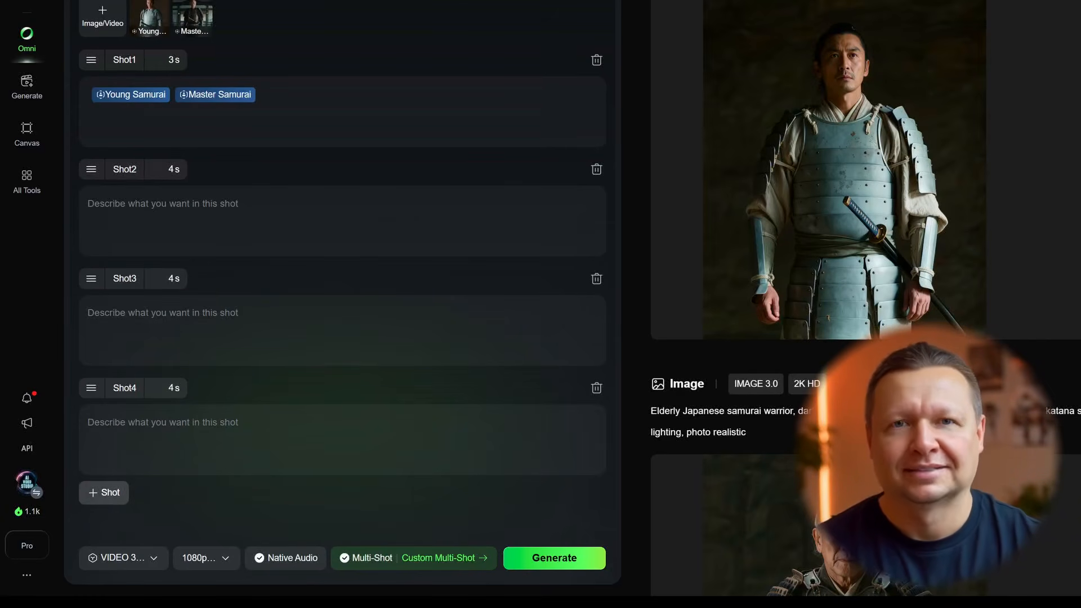
click(104, 493)
click(104, 516)
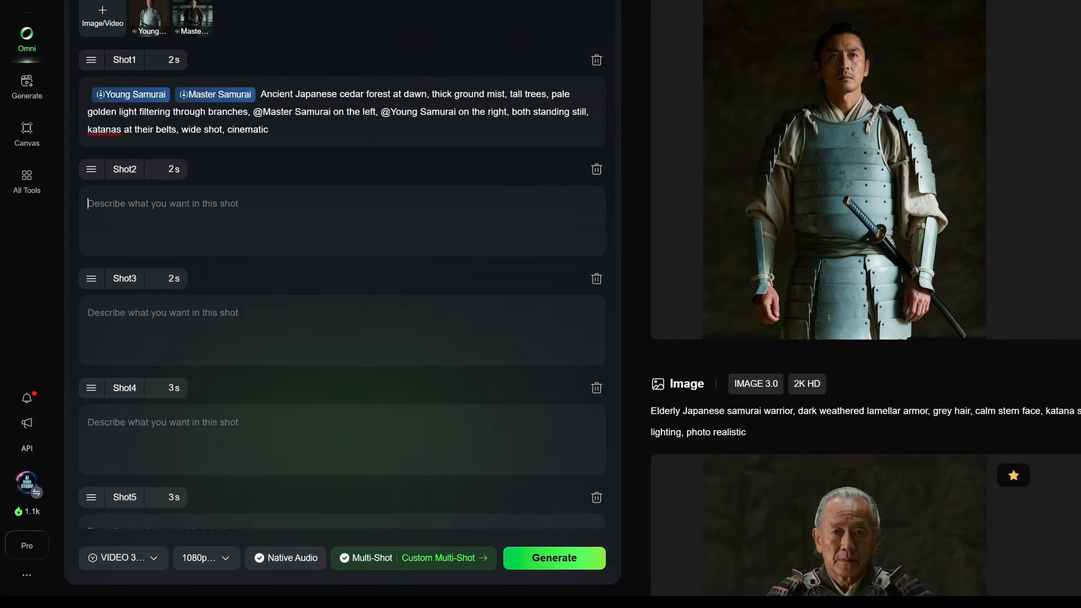
Describe shot 2 as Master Samurai's hand tightening on his katana, shot 3 as both drawing and clashing blades, shot 4 as side-profile sword strikes.
text(@Master Samurai's right hand on katana handle at belt, fingers tightening slowly, shallow focus, static camera, cinematic)
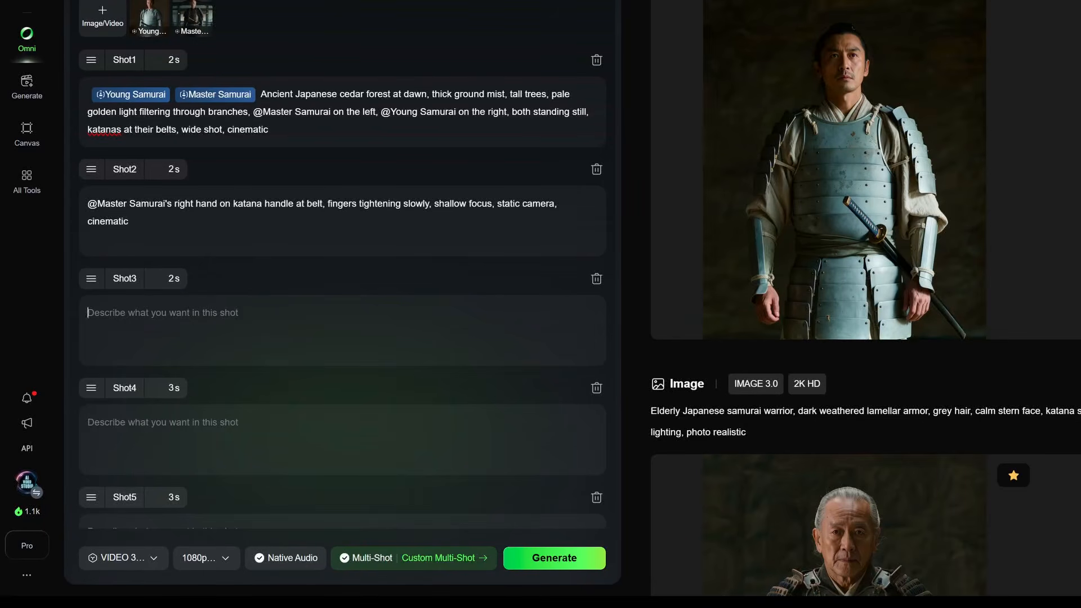
text(@Master Samurai and @Young Samurai stand facing each other, katanas in their belts, both grab katana handles and pull blades out upward in one motion, raise katanas above their heads and clash blades together, sparks fall down, low angle shot, mist around their feet, cinematic)
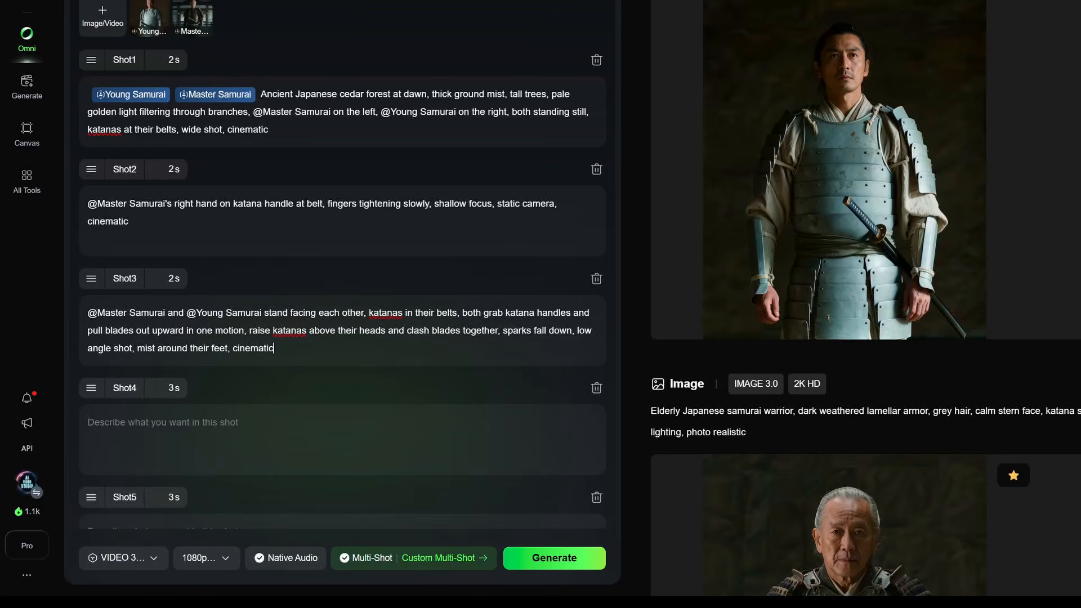
text(@Master Samurai and @Young Samurai exchange sword strikes, side profile shot, both in frame, drawn katanas, fast movement, mist on the ground, golden light from the front, medium shot, cinematic)
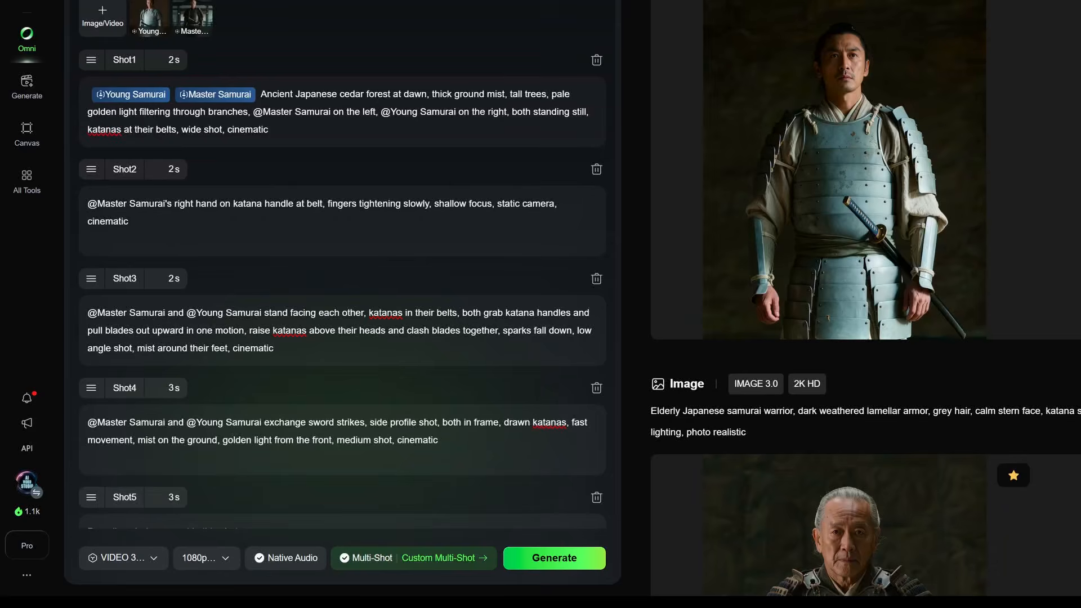
Give shot 5 the same sword-strike prompt as shot 4, describe shot 6 as Young Samurai falling in slow motion, and generate the video.
scroll(343, 282, down, 3)
click(343, 355)
text(@Master Samurai and @Young Samurai exchange sword strikes, side profile shot, both in frame, drawn katanas, fast movement, mist on the ground, golden light from the front, medium shot, cinematic)
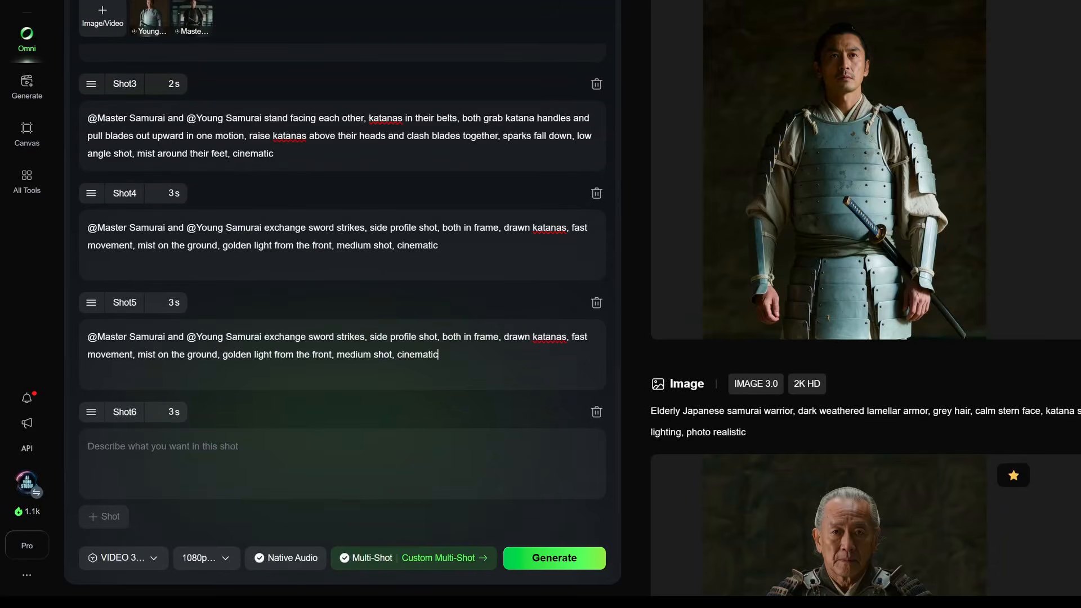
click(342, 464)
text(@Young Samurai falls to the ground, side shot, @Master Samurai stands still in the background, katana lowered, mist on the ground, slow motion, mid shot, cinematic)
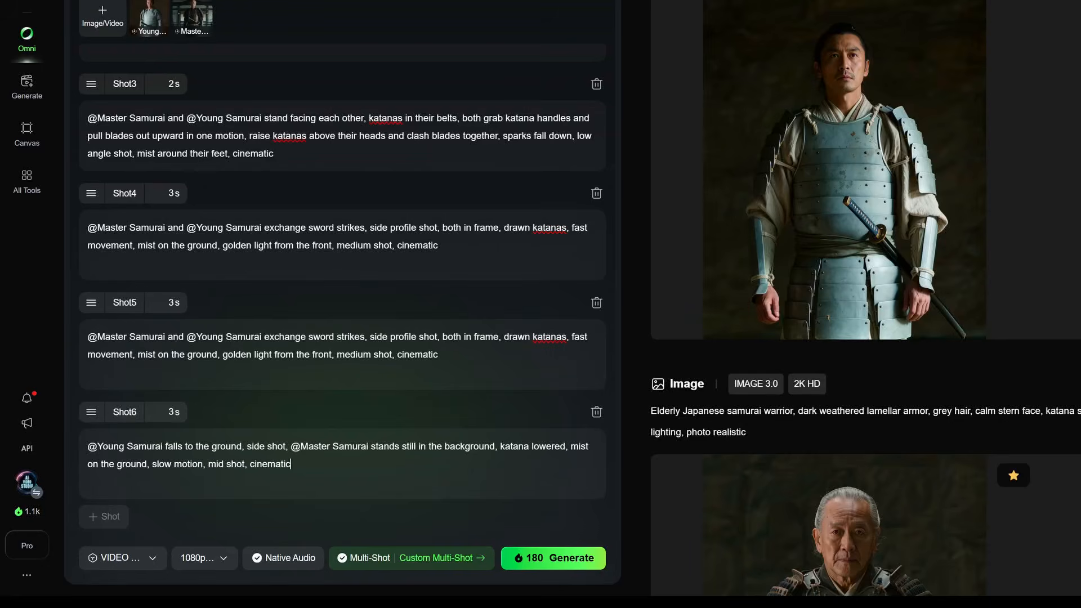
click(554, 558)
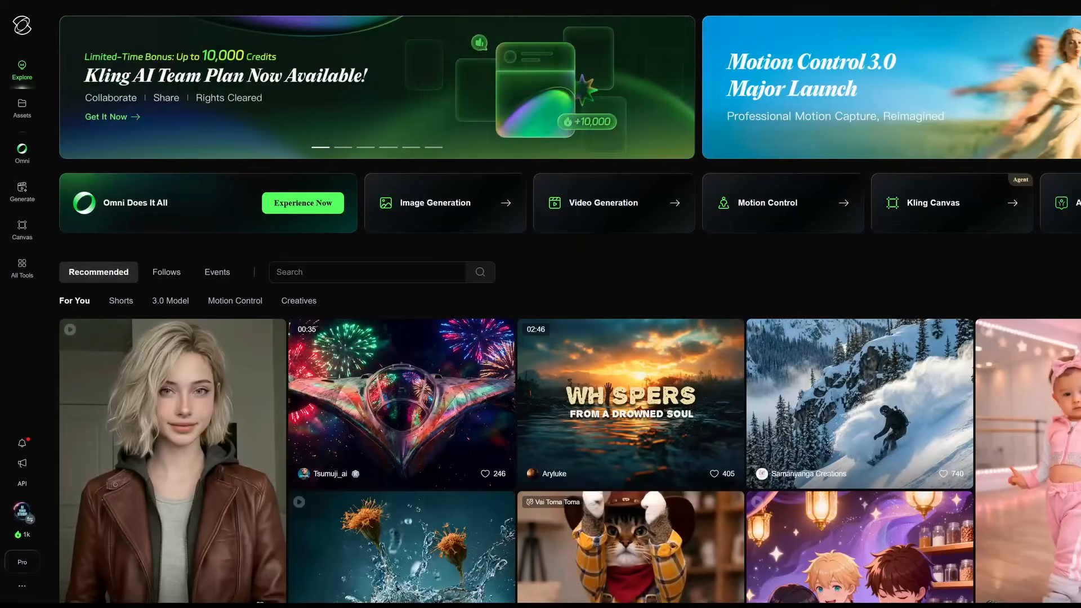
In Image Generation, prompt for a wide-angle ancient Japanese temple interior with golden Buddha statue, silk banners and candles, and open the temple interior image.
click(435, 202)
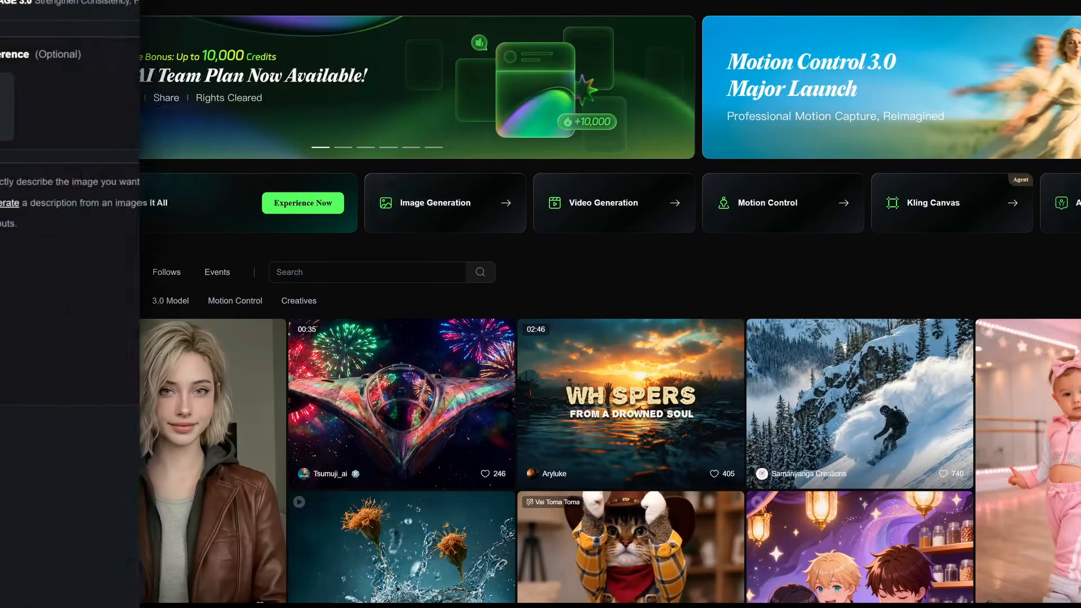
text(Ancient Japanese temple interior, wide angle view, wooden floor, paper sliding doors, golden Buddha statue in the background, hanging silk banners, candles and incense on altar, warm golden morning light coming through windows, incense smoke, no people, photorealistic, cinematic)
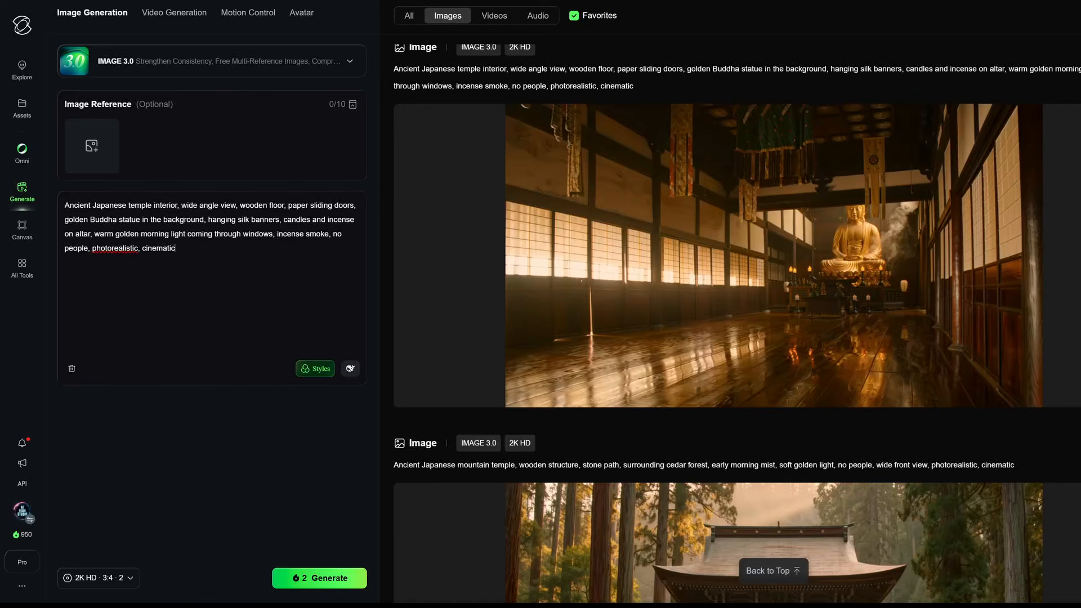
click(773, 255)
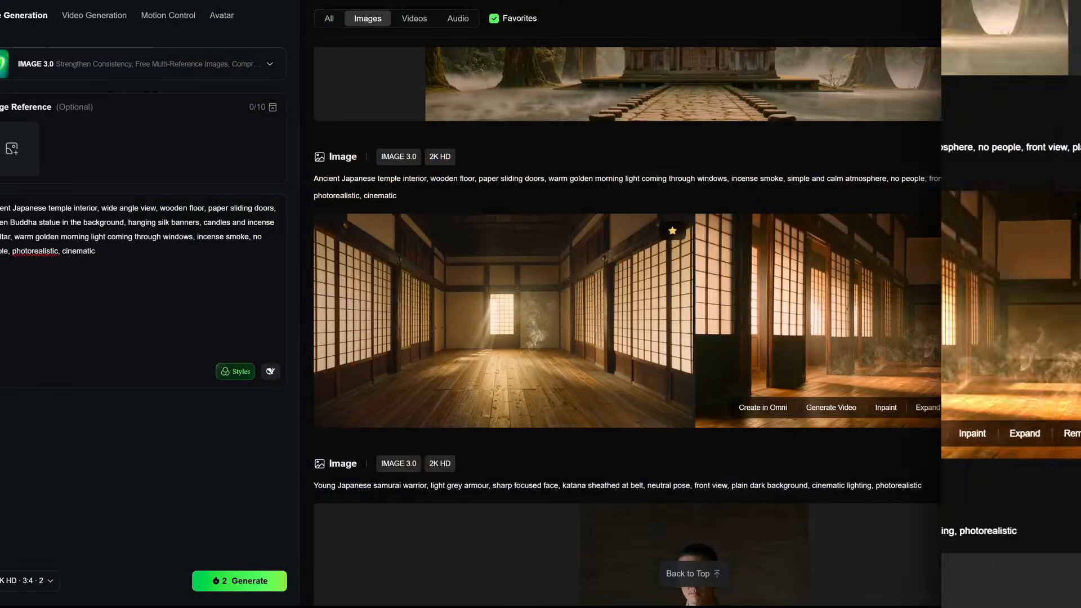
Add the Temple and Master Samurai elements to the video and describe him meditating on the floor, eyes closed, with a slow gentle camera push forward.
click(884, 320)
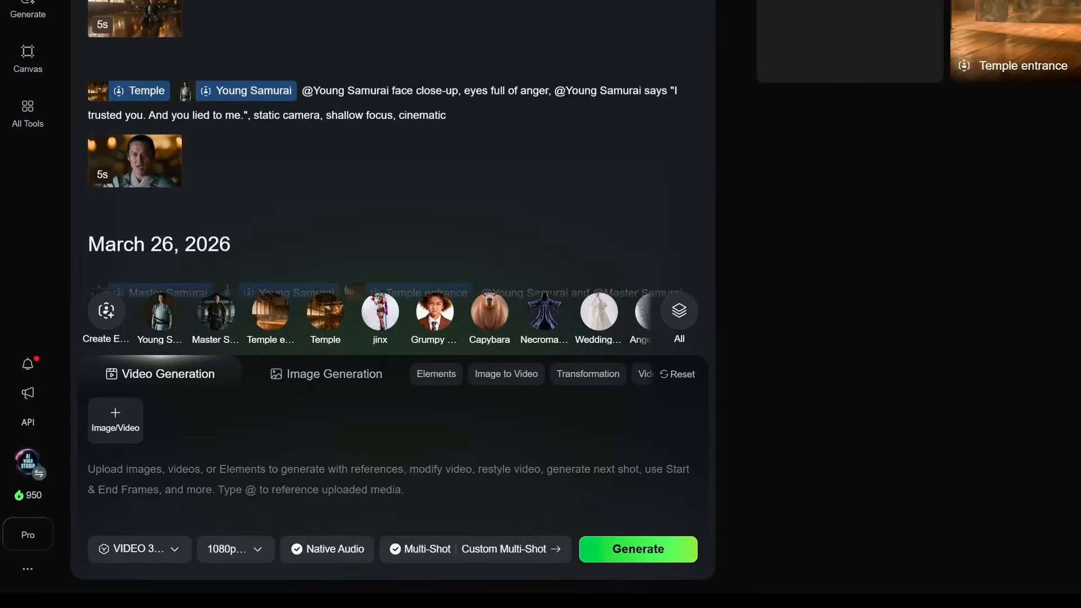
click(325, 313)
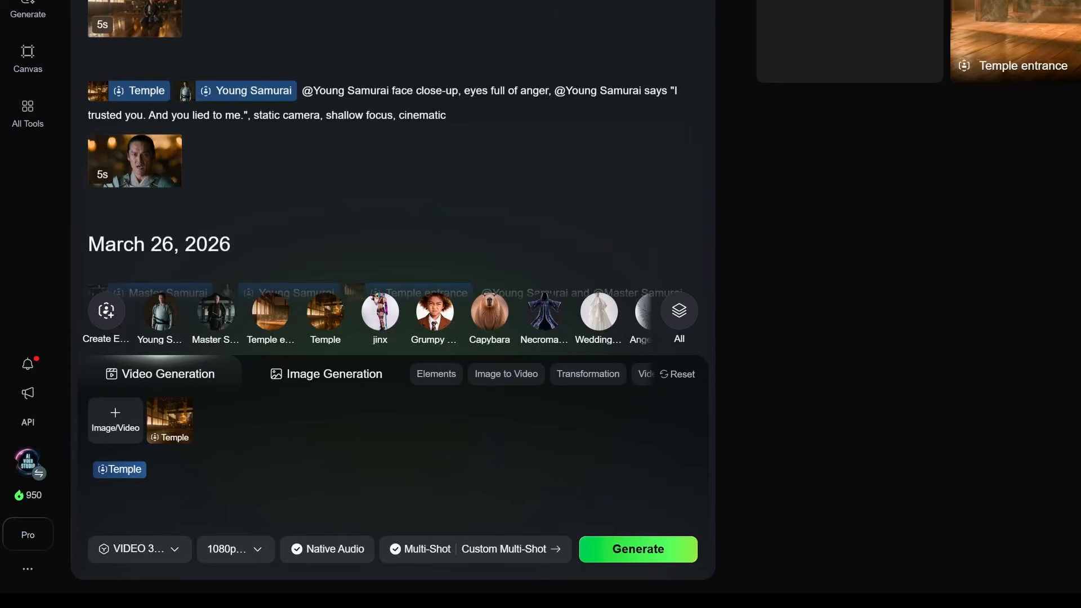
click(216, 312)
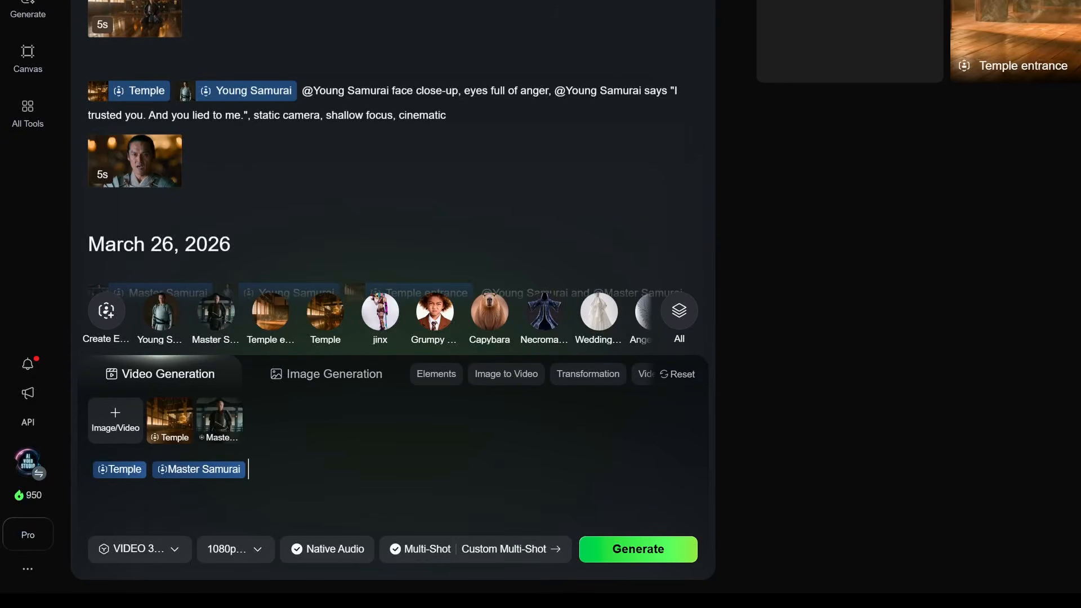
text(@Temple, @Master Samurai sits still on the floor in meditation, eyes closed, both hands on knees, slow gentle camera push forward, calm and silent atmosphere, cinematic)
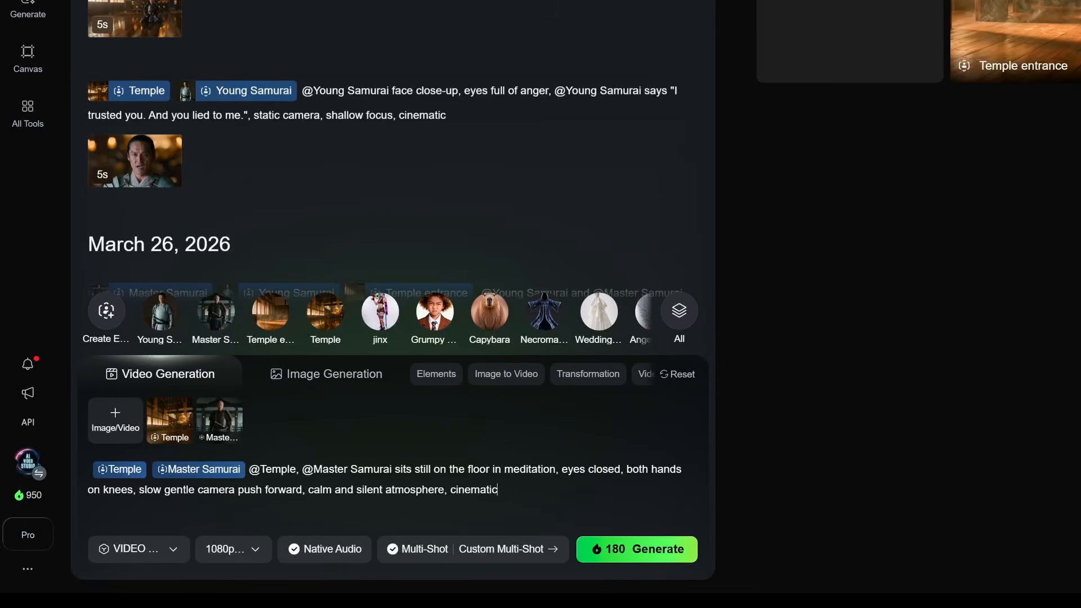
Set the video duration to 5 seconds and turn off Multi-Shot.
click(233, 549)
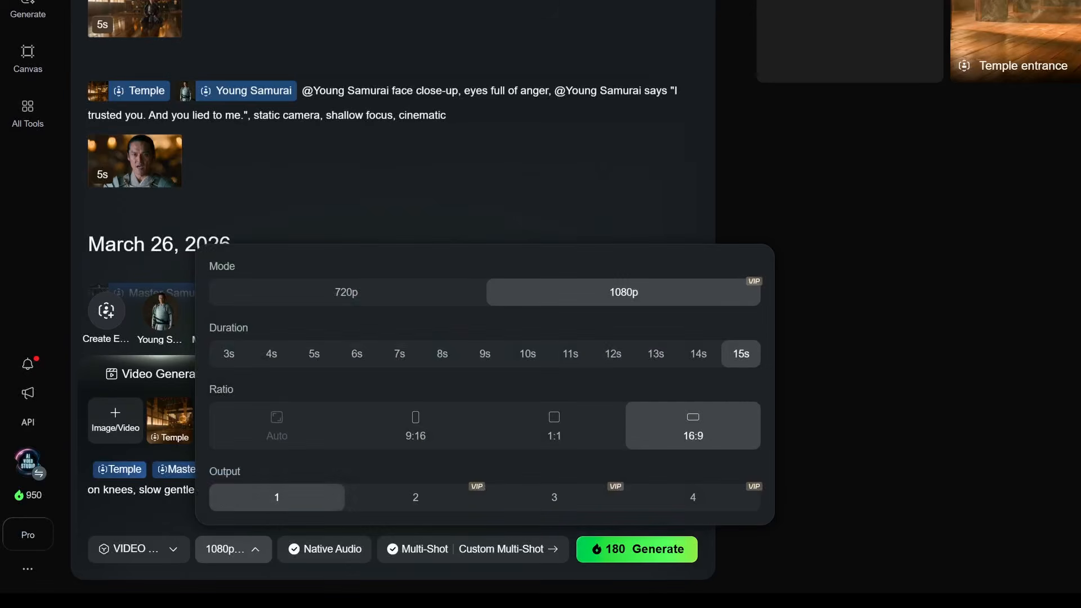
click(315, 354)
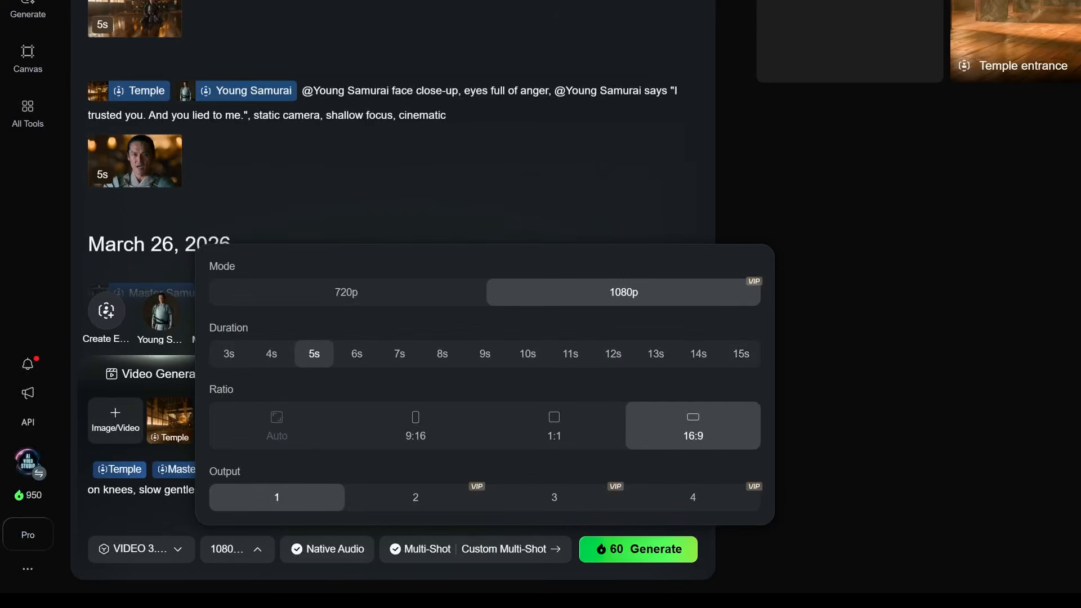
click(237, 549)
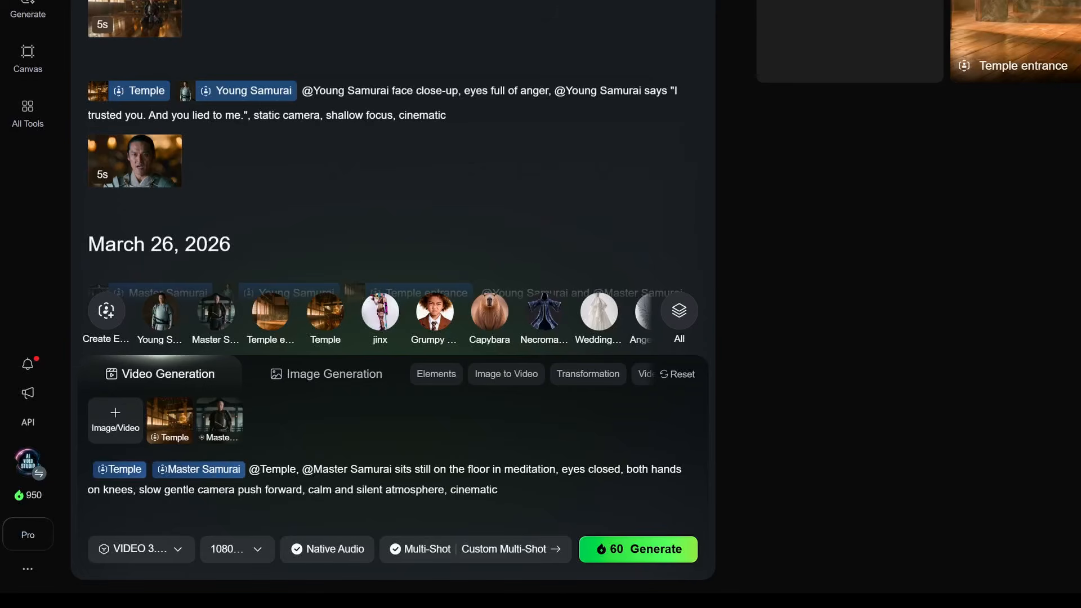
click(415, 549)
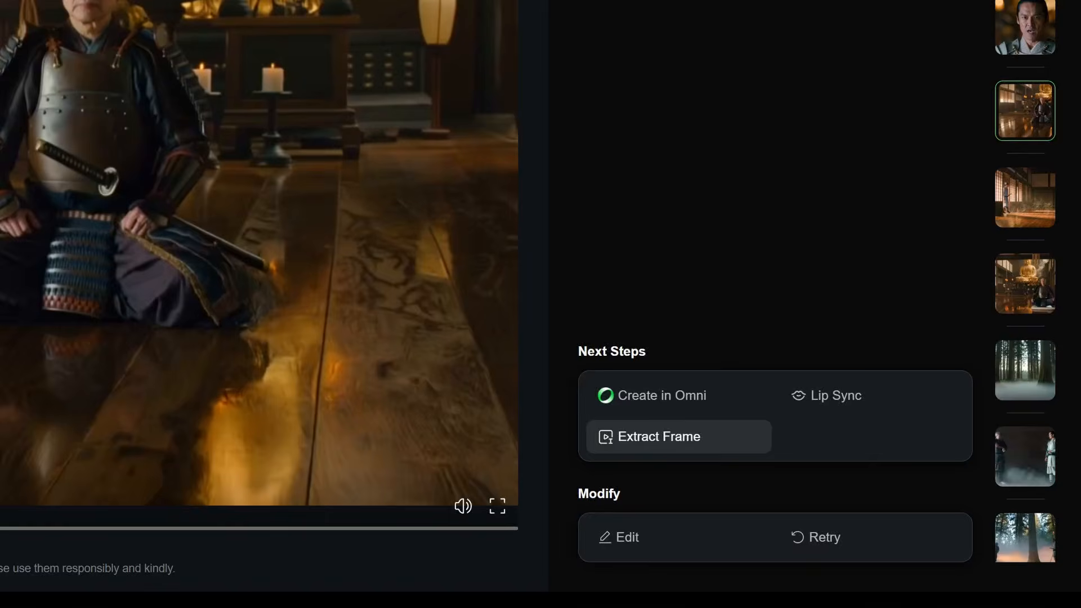
Extract the last frame of the temple meditation video with Master Samurai seated before the Buddha.
click(659, 437)
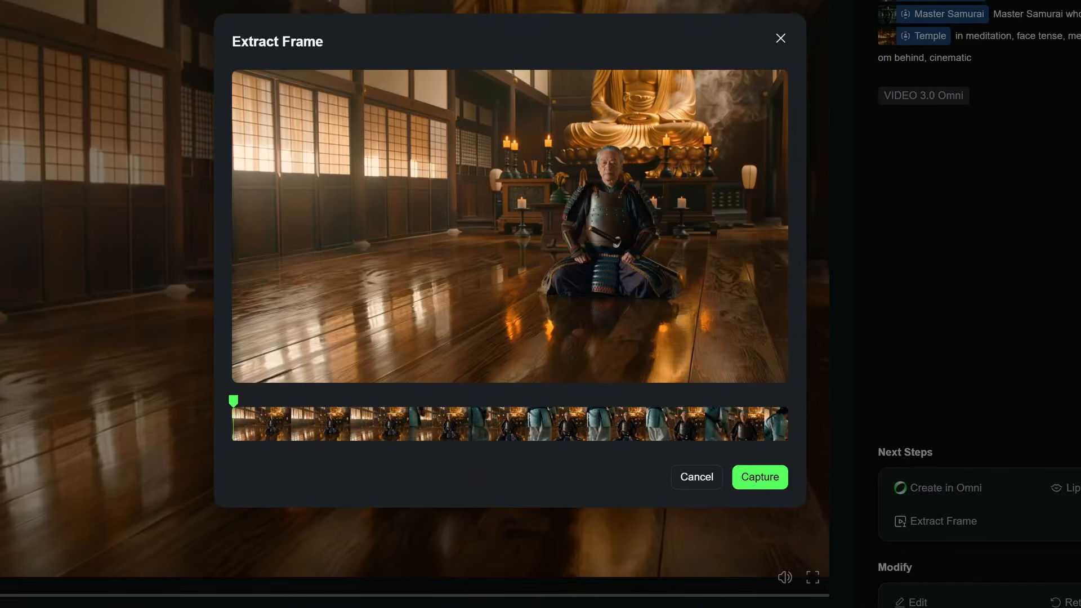
drag(233, 401, 786, 401)
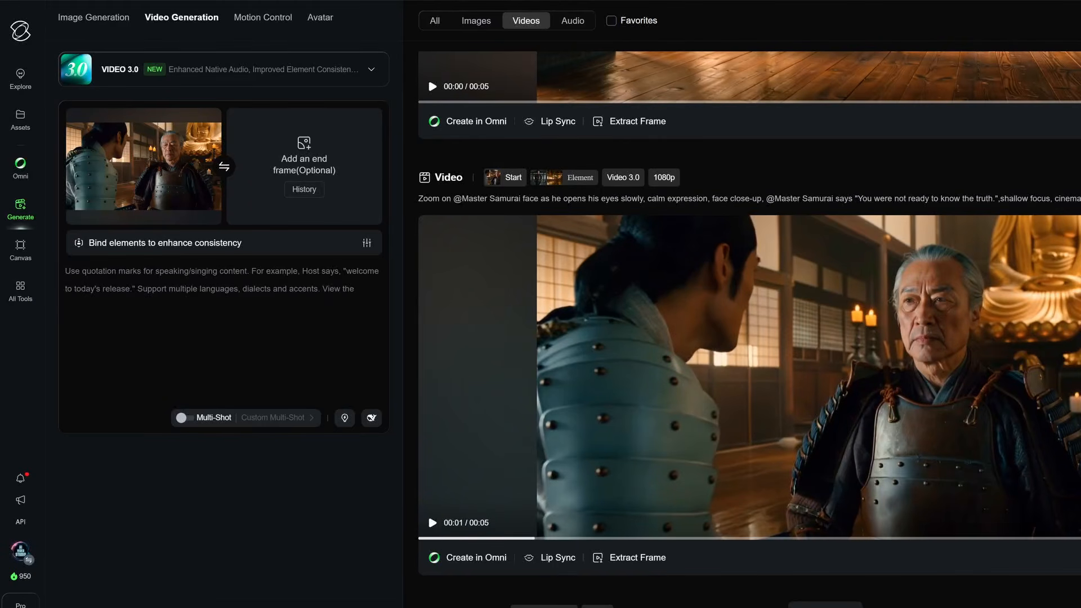
Bind the Master Samurai and Temple elements and prompt a close-up zoom as he opens his eyes and says "You were not ready to know the truth.".
click(224, 242)
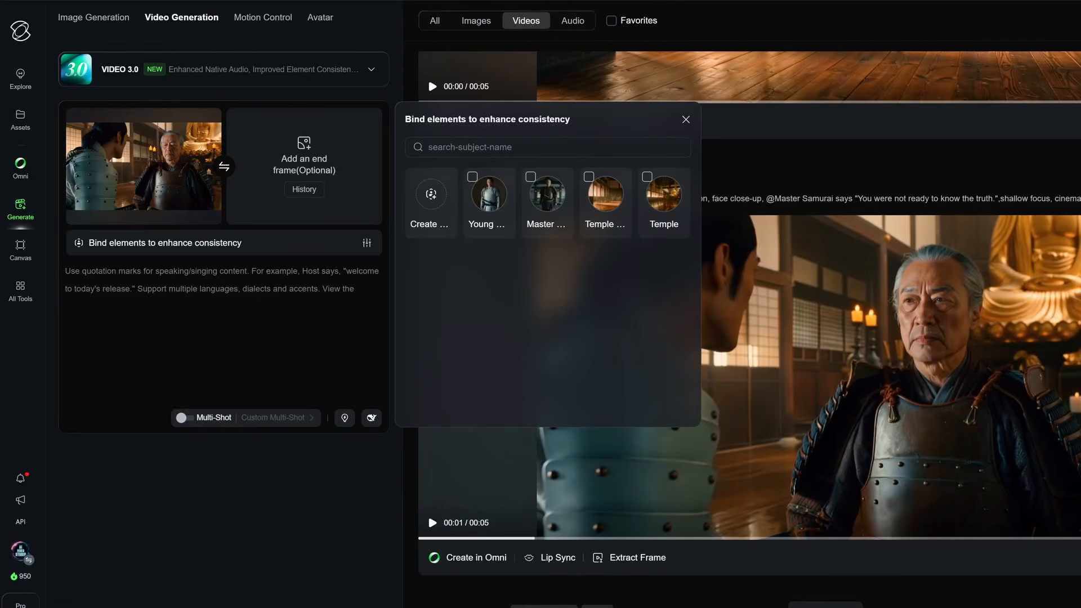
click(530, 177)
click(646, 177)
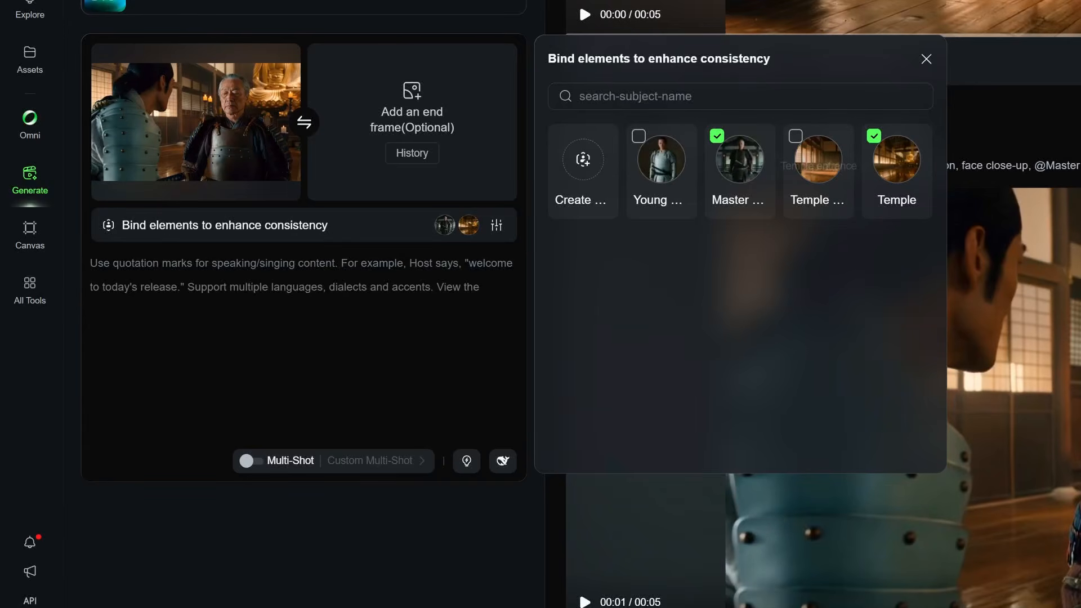
key(Escape)
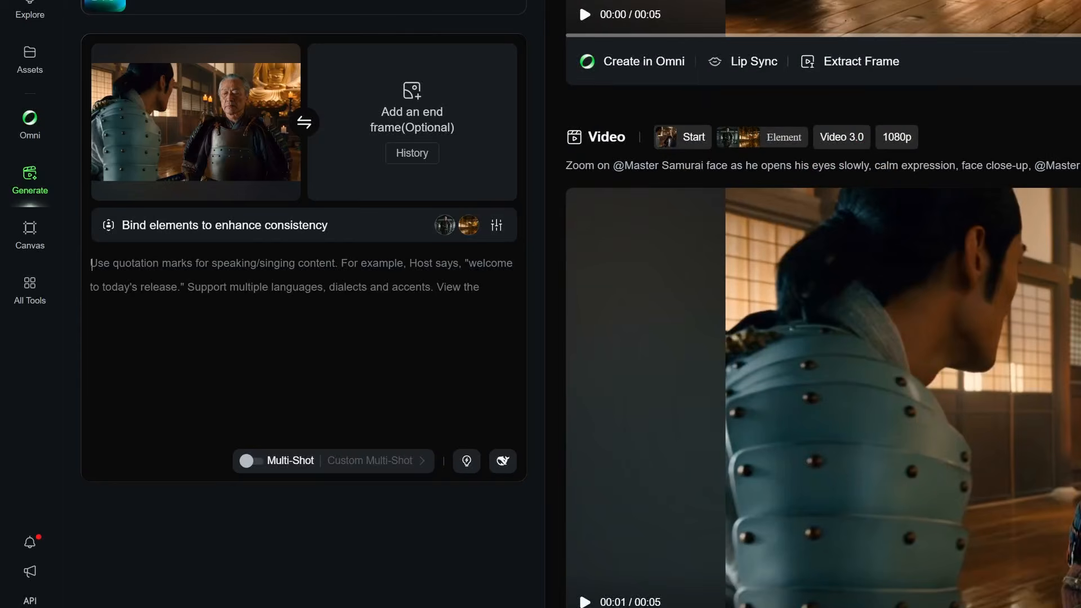
text(Zoom on @Master Samurai face as he opens his eyes slowly, calm expression, face close-up, @Master Samurai says "You were not ready to know the truth.",shallow focus, cinematic.)
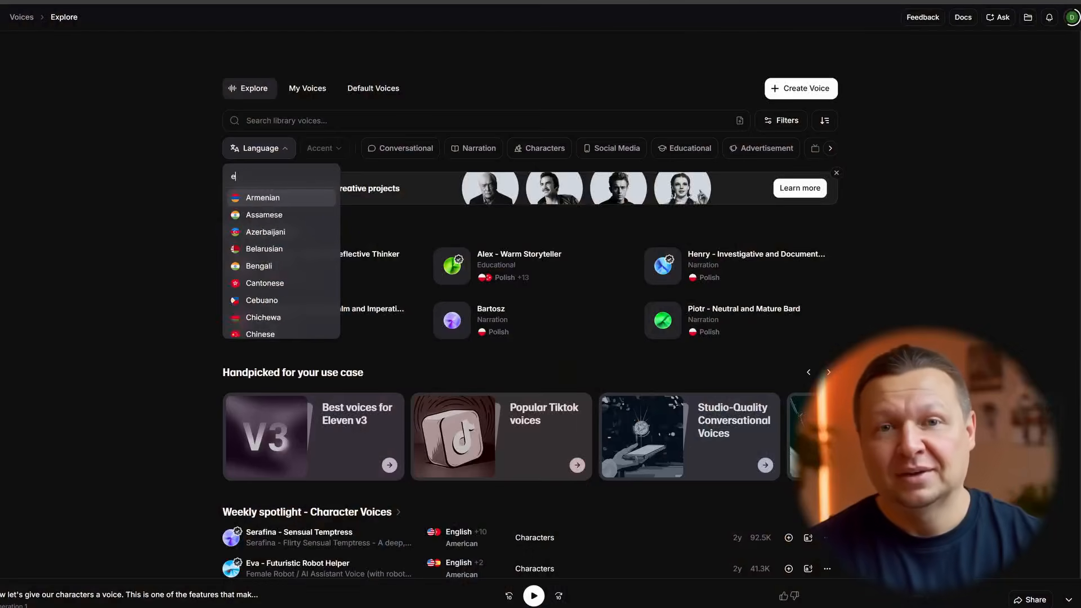
In the ElevenLabs voice library, filter for English voices with a Chinese accent and generate the Master Samurai sample speech with the Yu voice.
text(eng)
key(Down)
key(Return)
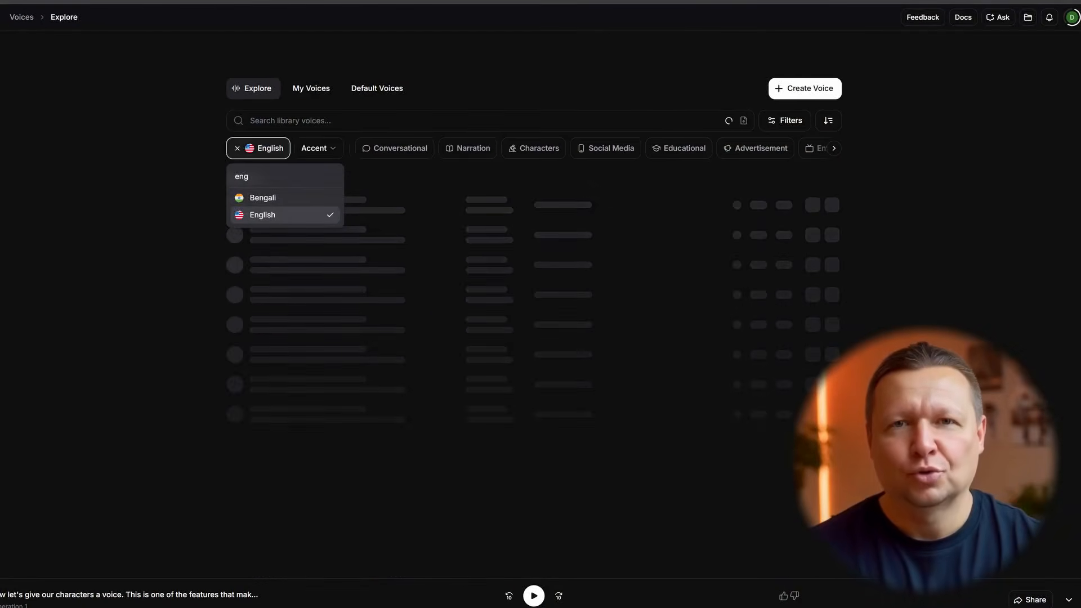
click(316, 148)
scroll(349, 259, down, 10)
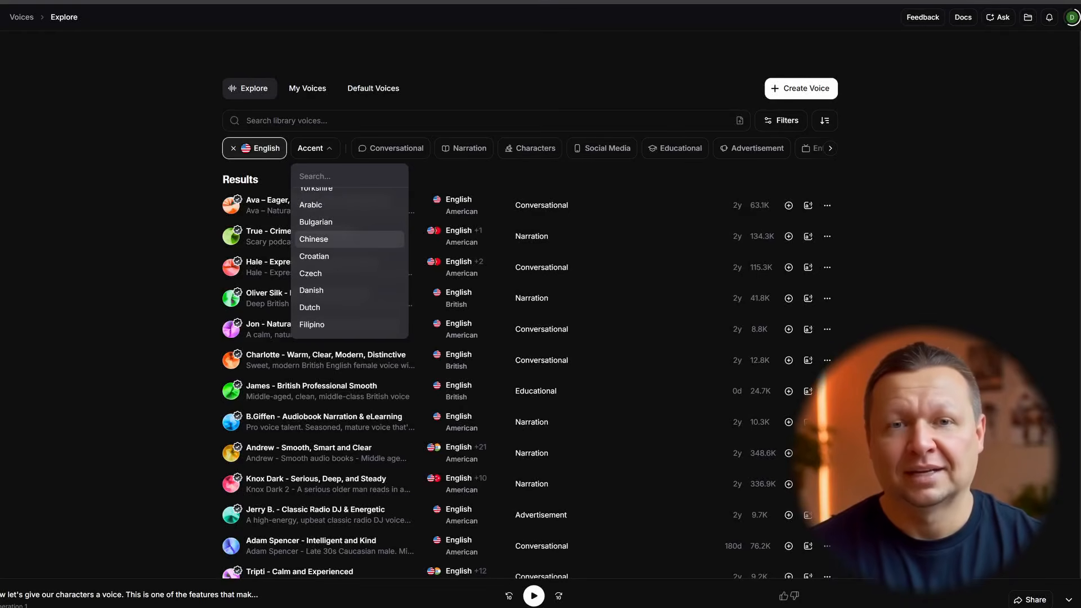
click(313, 240)
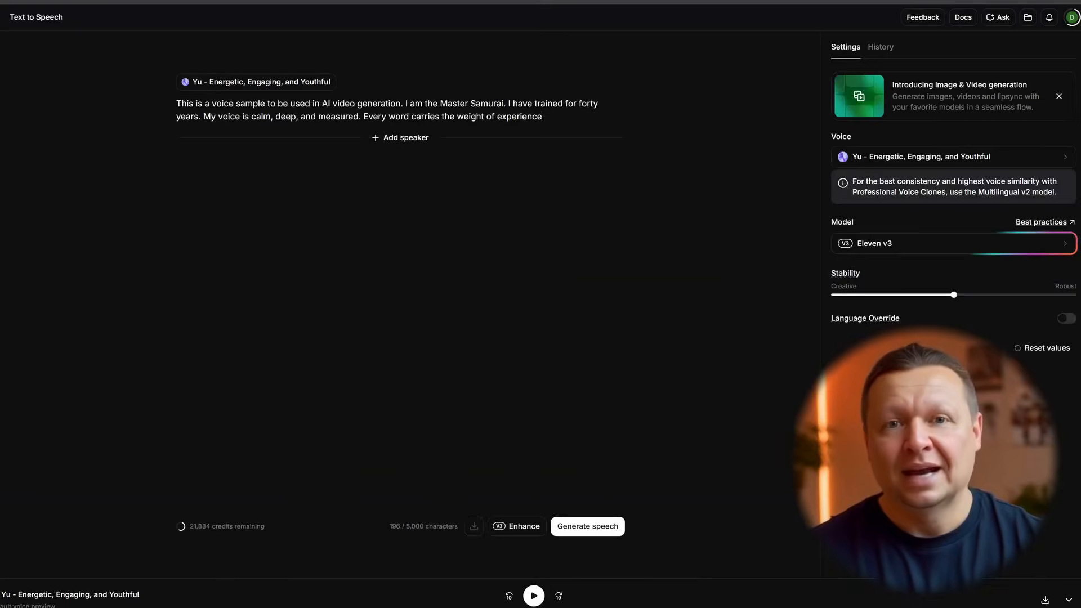
key(ctrl+Return)
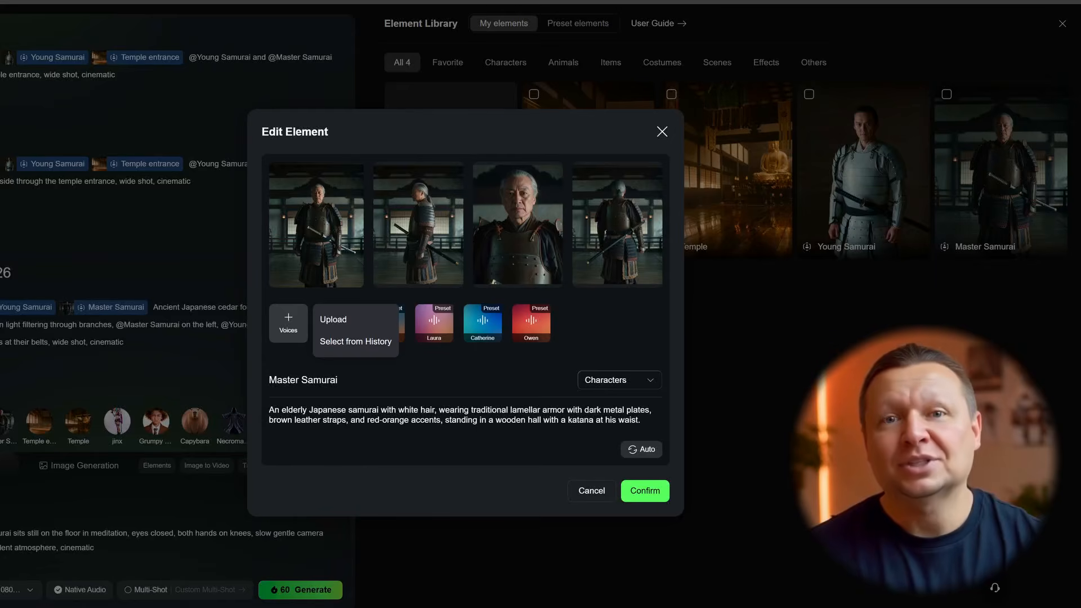
In the Kling Master Samurai element, choose to upload a custom voice and select the Catherine preset voice.
click(356, 319)
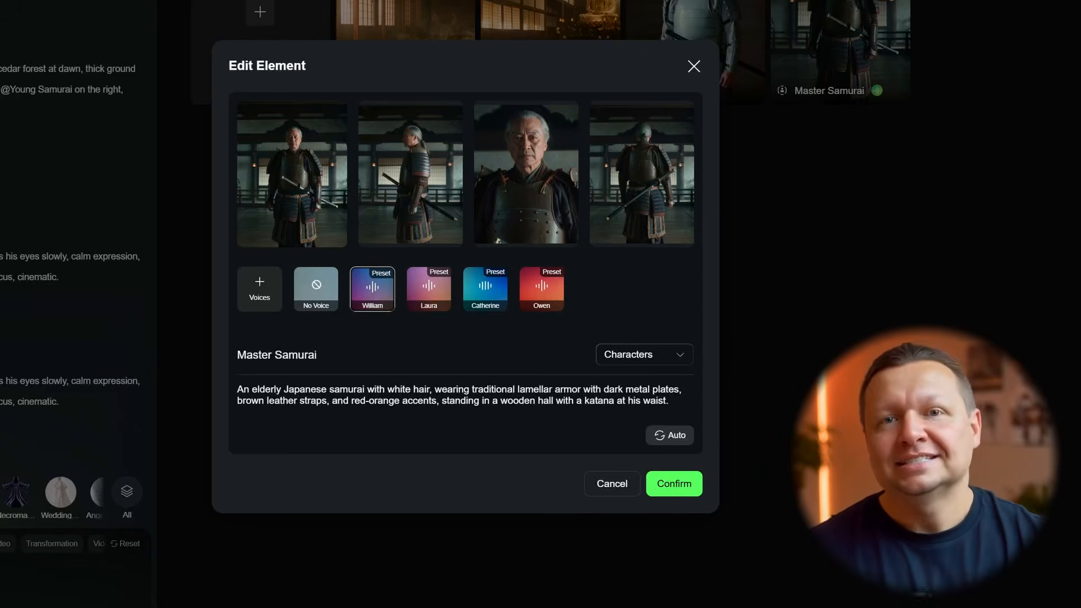
click(486, 289)
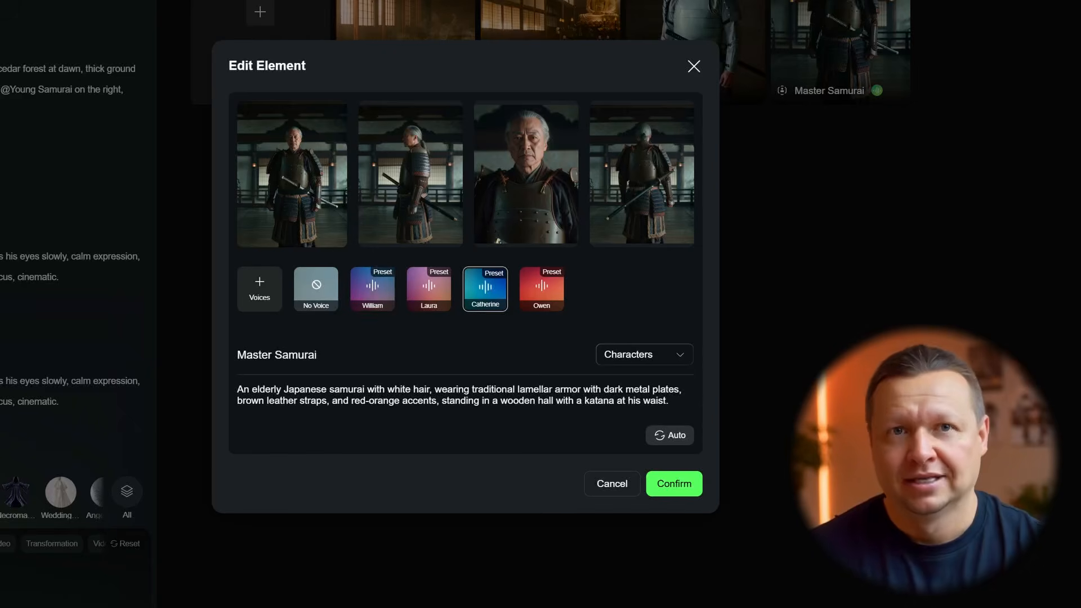